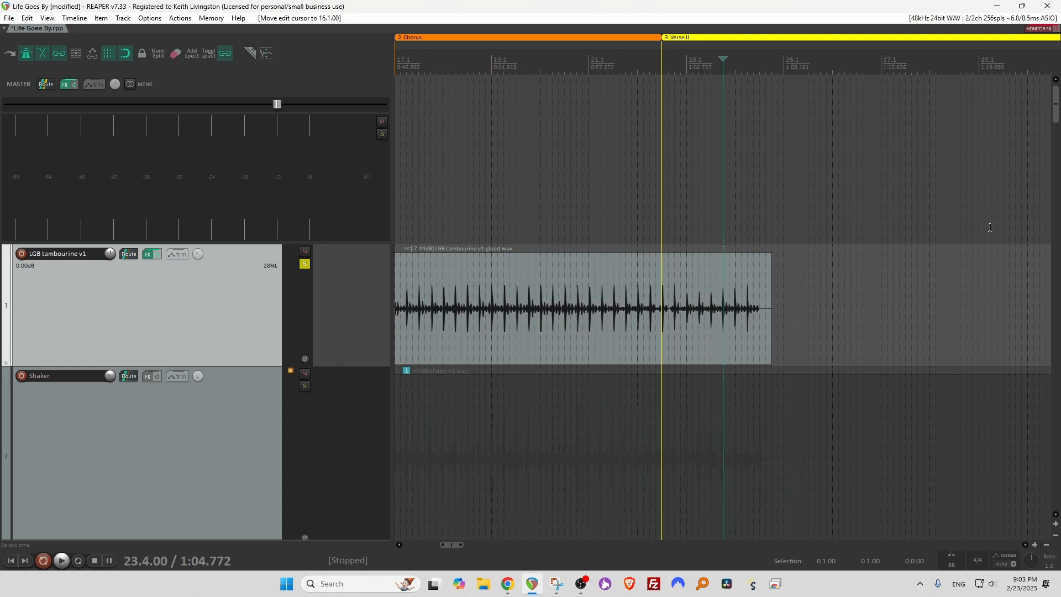
Step: Play the soloed tambourine item from 16.3.00, just before the Chorus, to hear its timing
scroll(989, 227, up, 5)
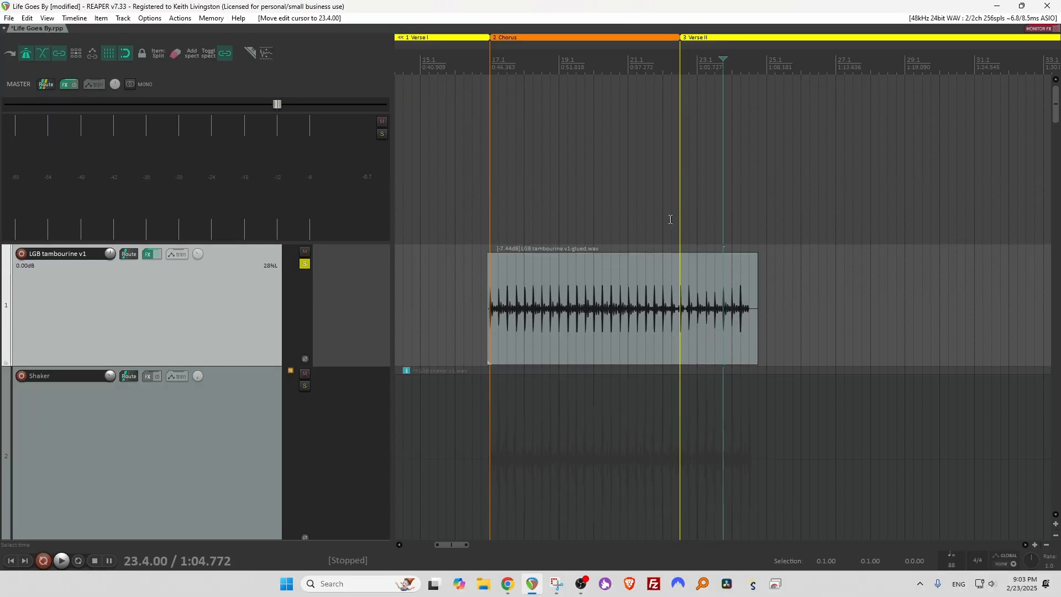
click(473, 241)
key(space)
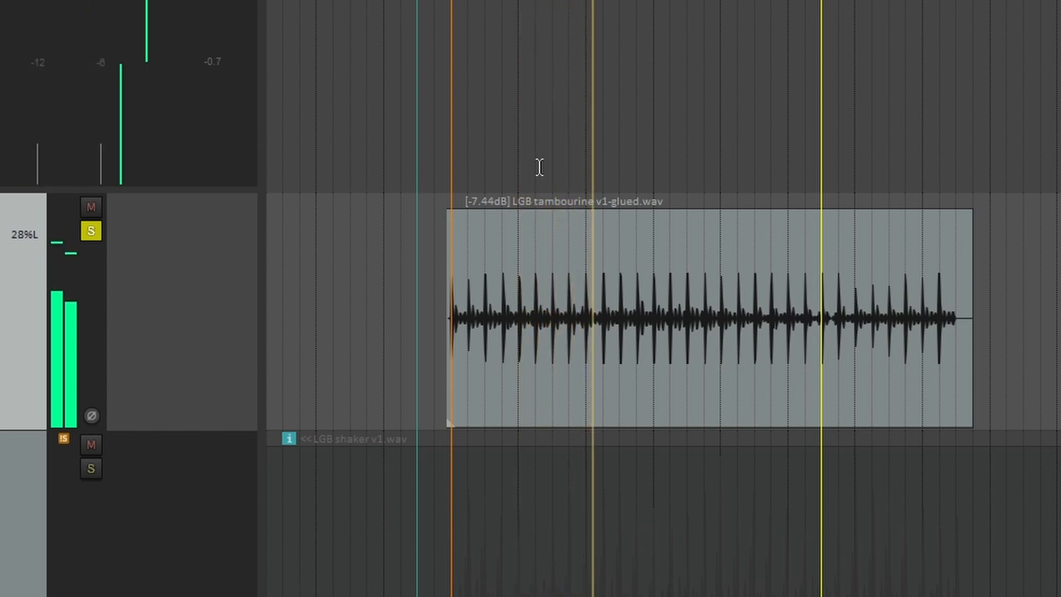
key(space)
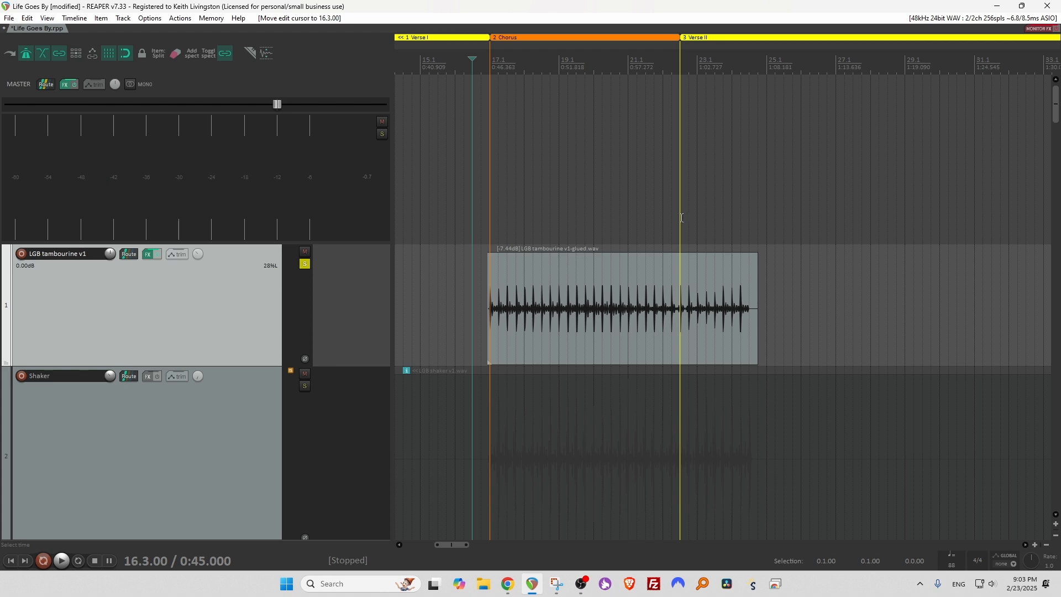
Step: Play the tambourine item's Verse II part from 23.2.00 and insert a marker near the item's end
click(706, 212)
key(space)
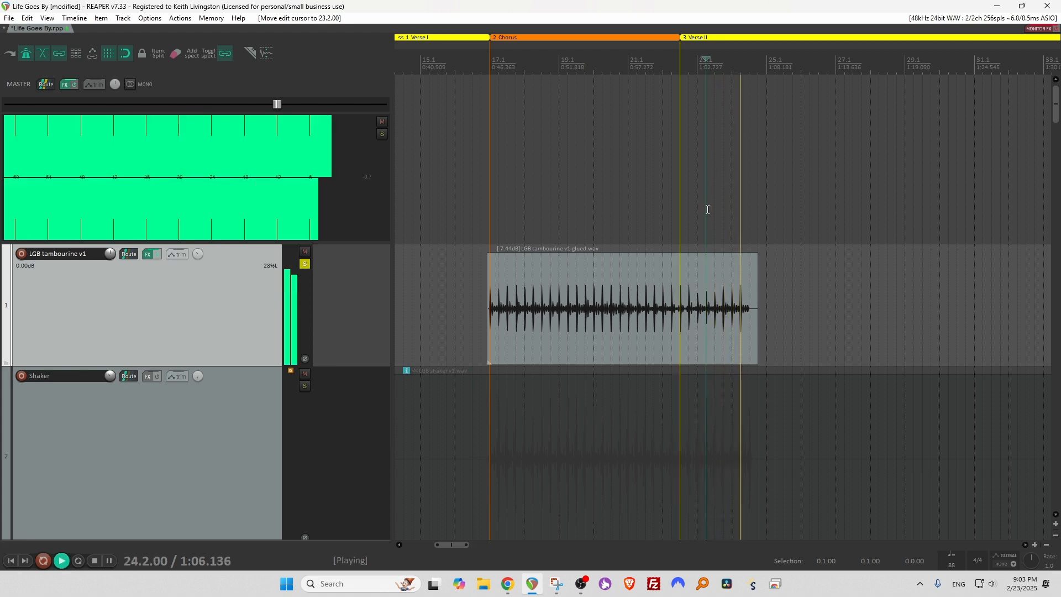
key(m)
key(space)
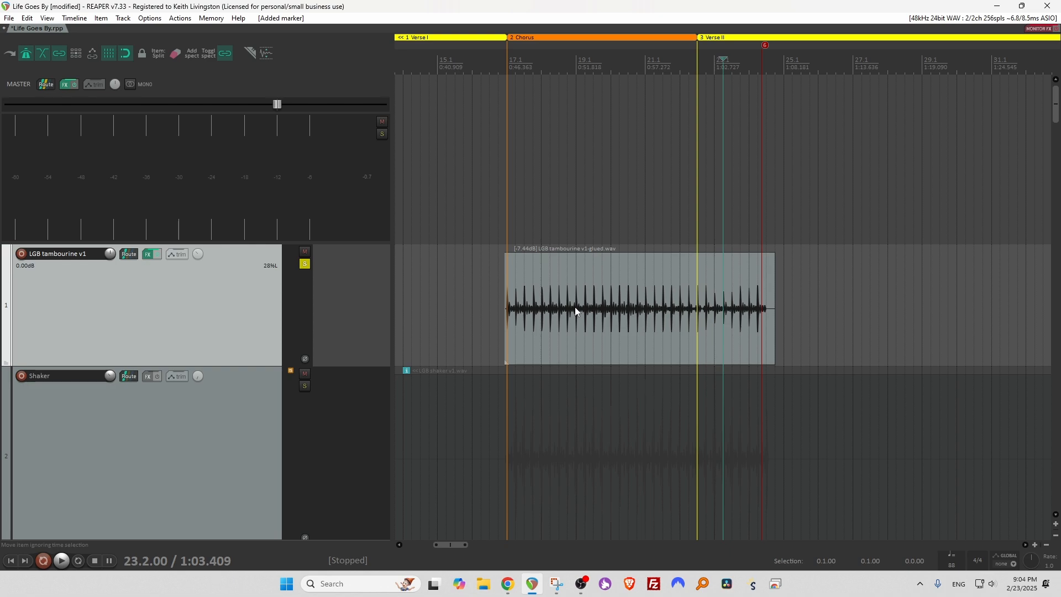
Step: Select the tambourine item, find "mk" in the action list and run the script cool_MK Slicer.lua
click(574, 307)
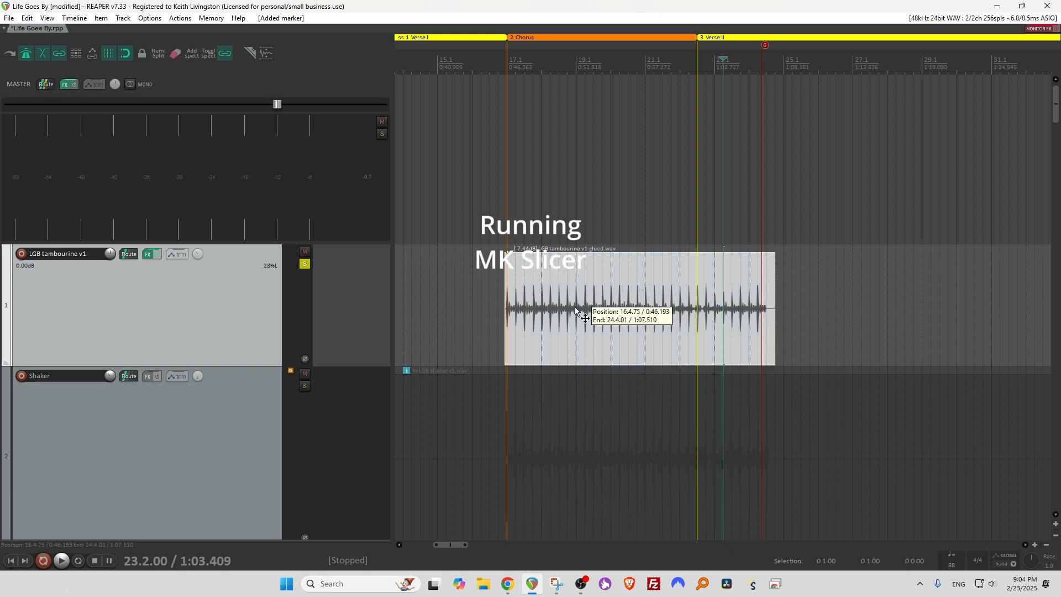
click(181, 18)
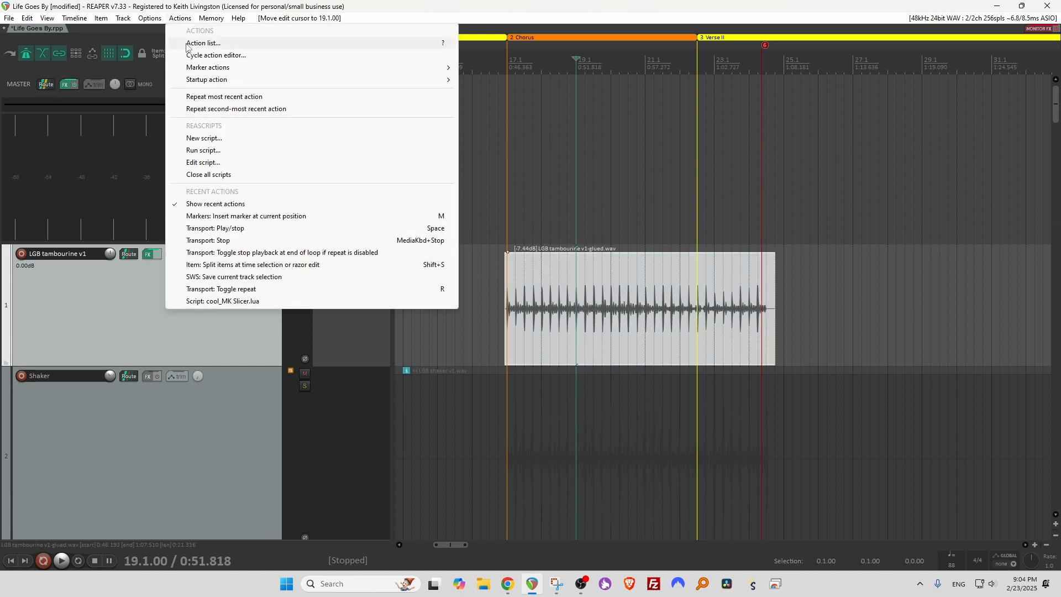
click(188, 44)
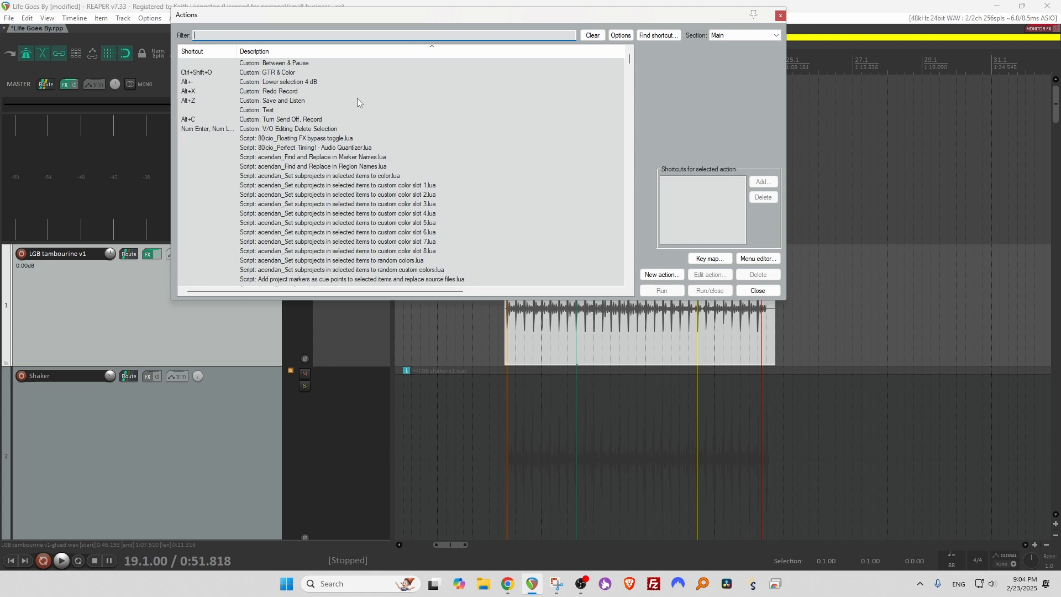
text(mk)
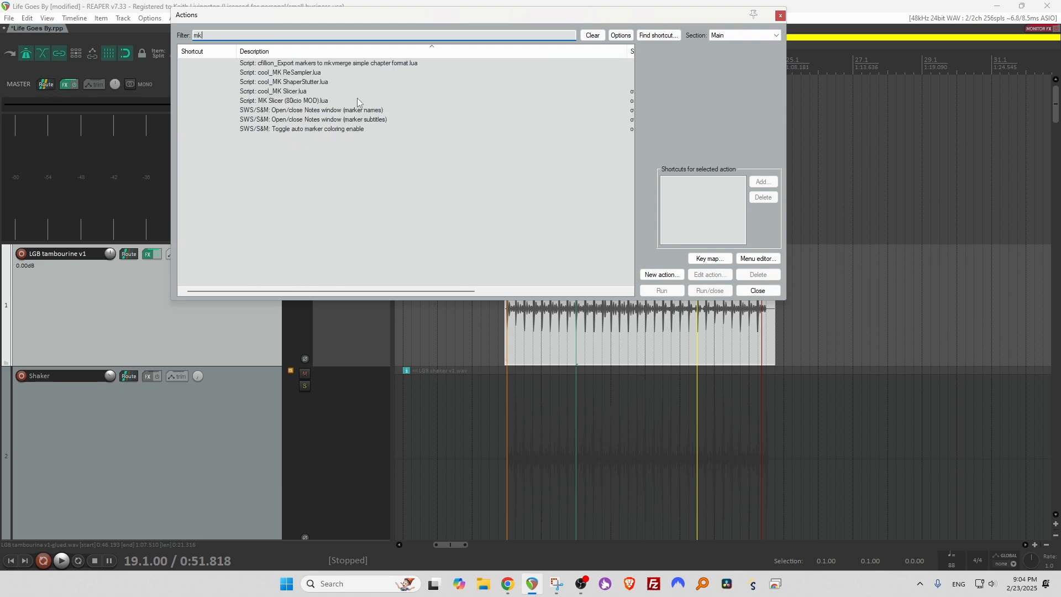
click(267, 93)
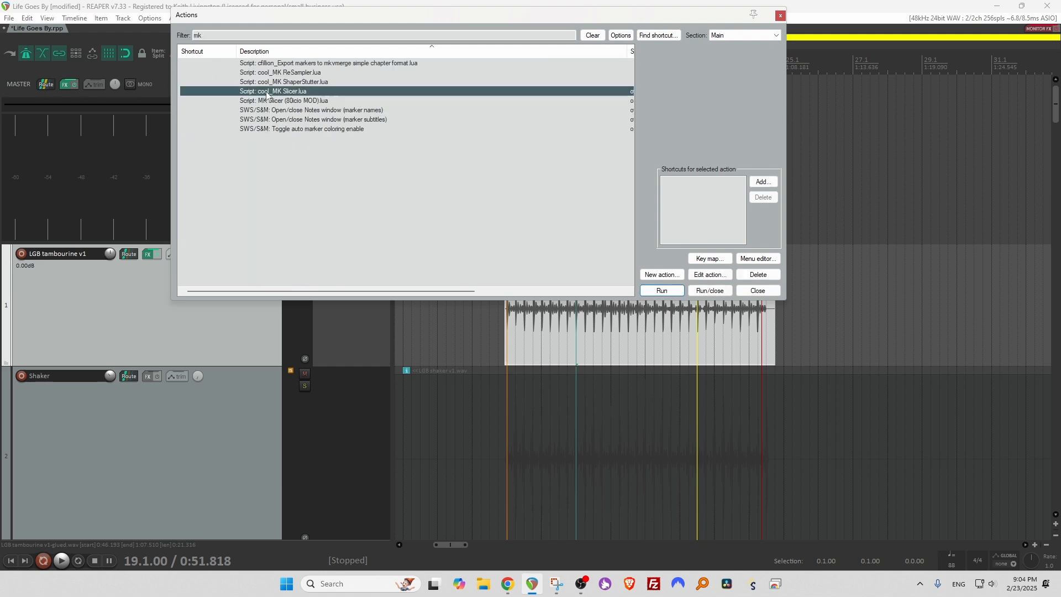
click(662, 291)
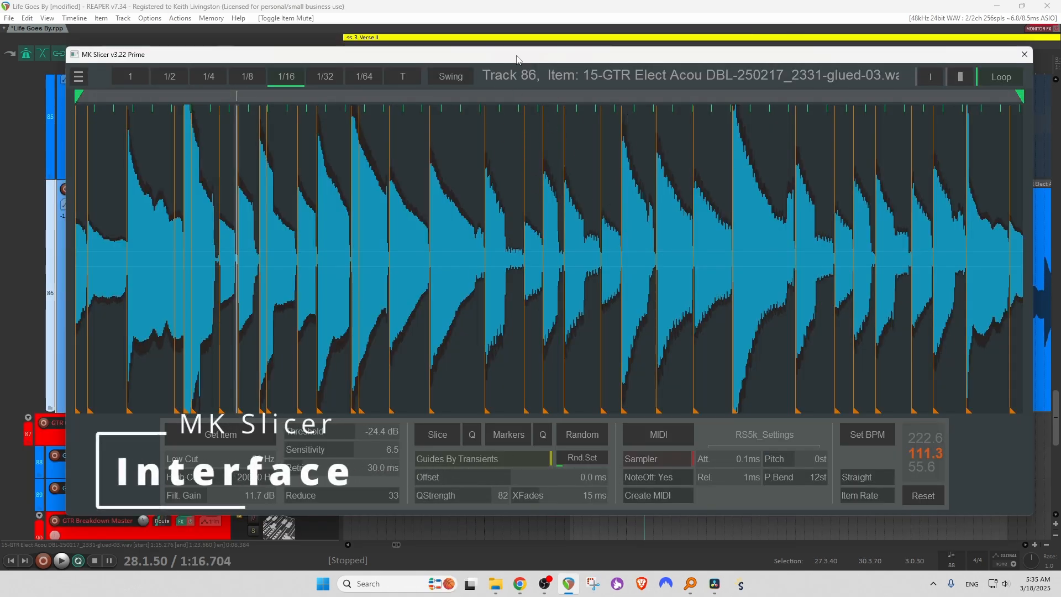
Step: Switch the slice guides to Guides By Grid, try the 1/32 division and return to 1/16
drag(517, 59, 539, 68)
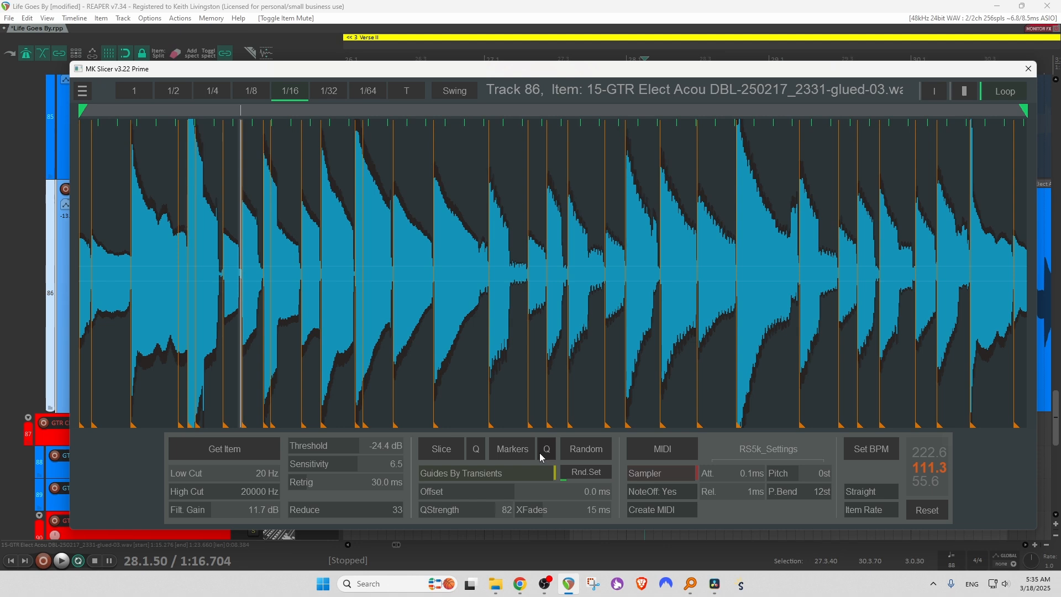
click(496, 474)
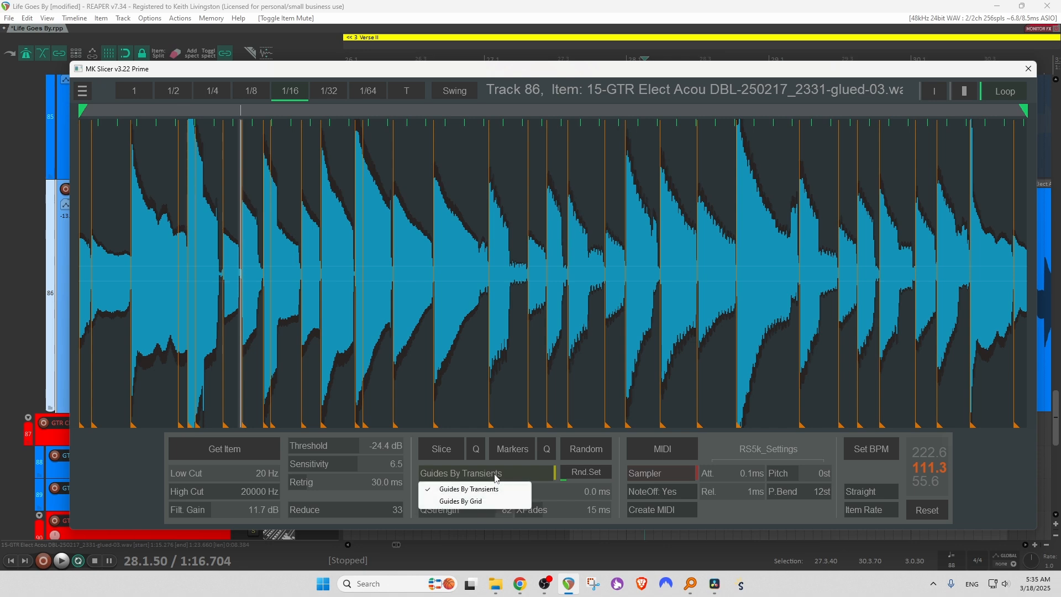
click(480, 501)
scroll(495, 261, up, 3)
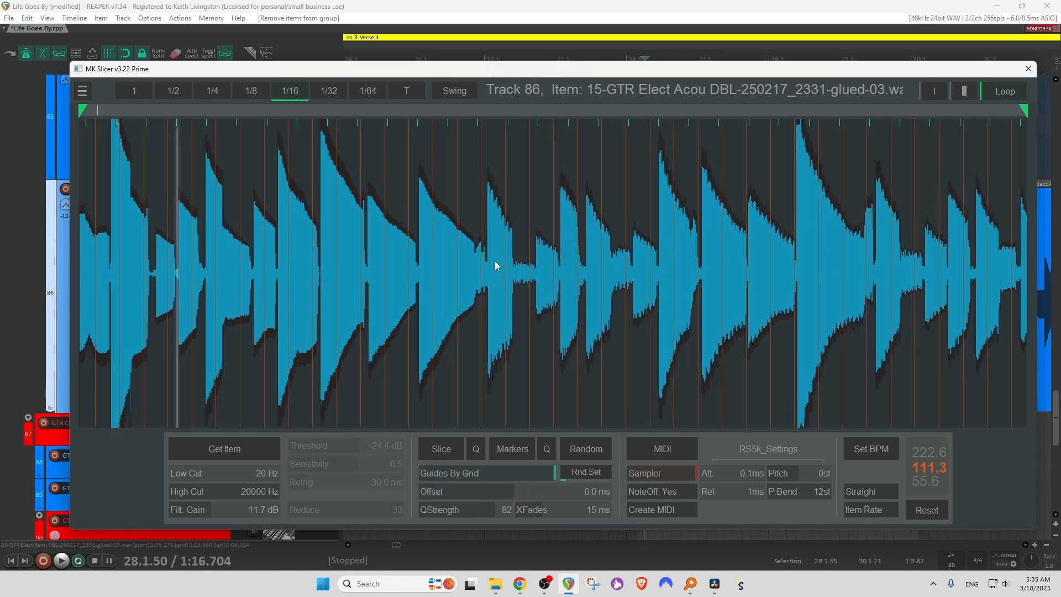
scroll(496, 260, up, 2)
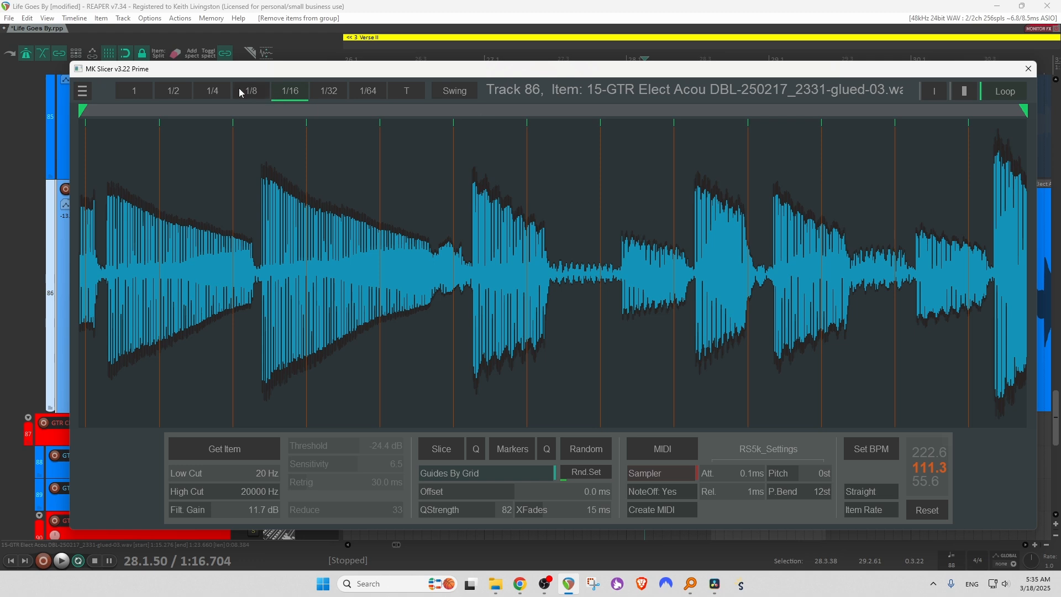
click(341, 97)
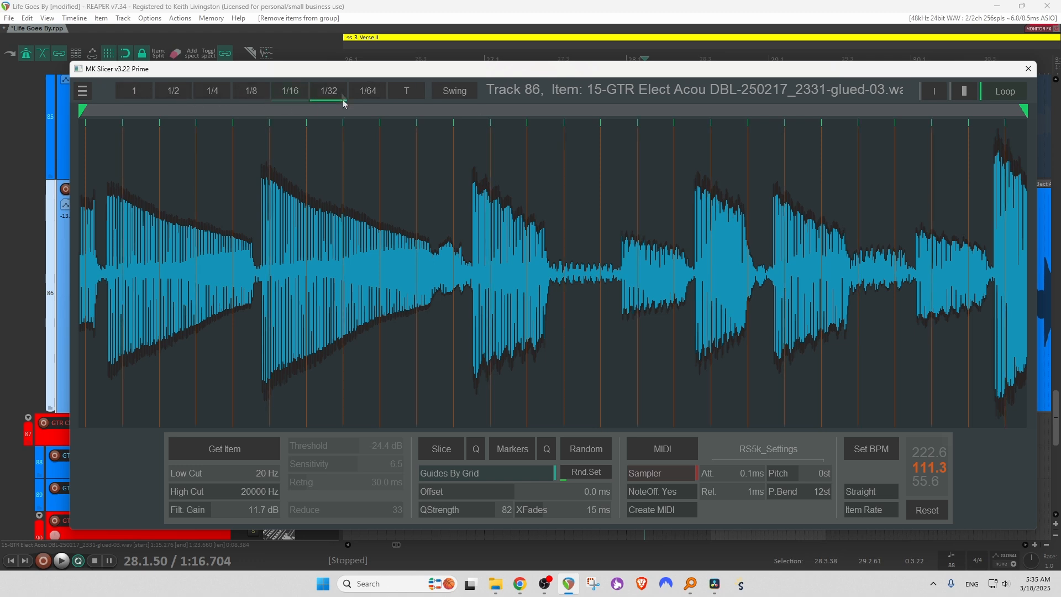
click(292, 98)
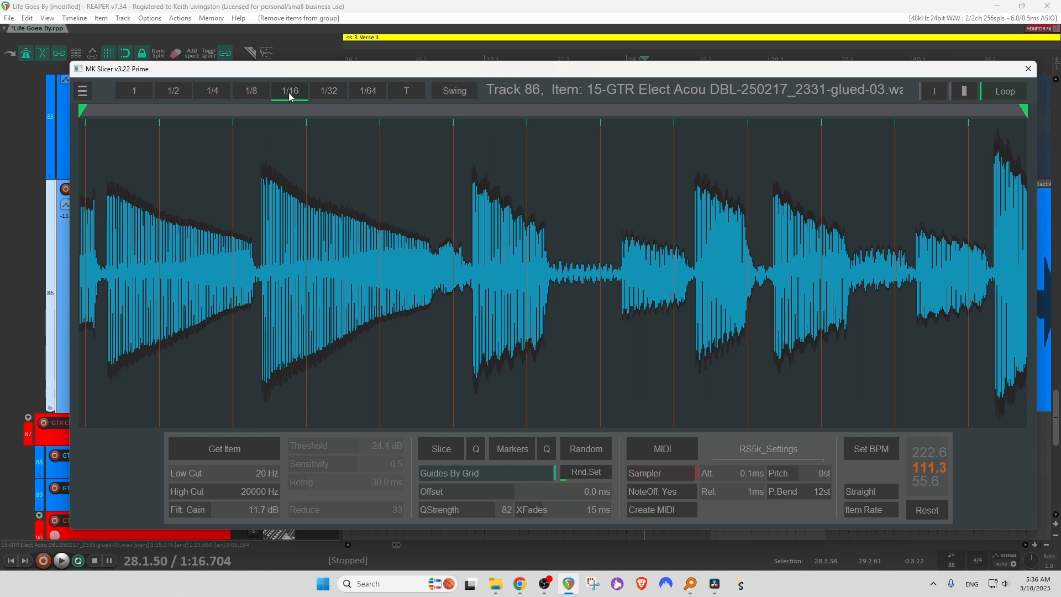
Step: Set the slice guides to Guides By Transients
click(527, 476)
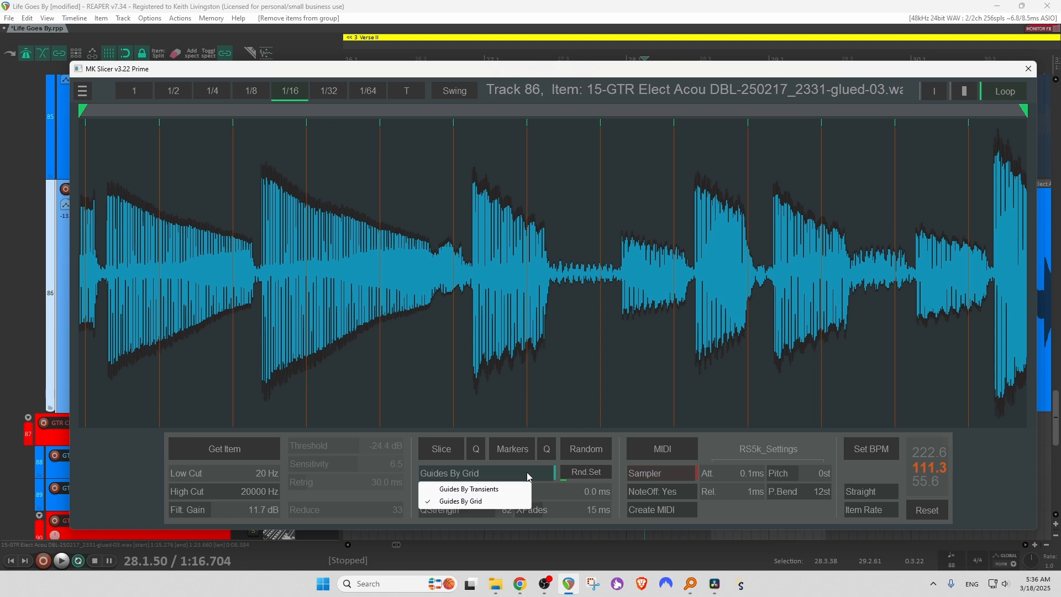
click(494, 488)
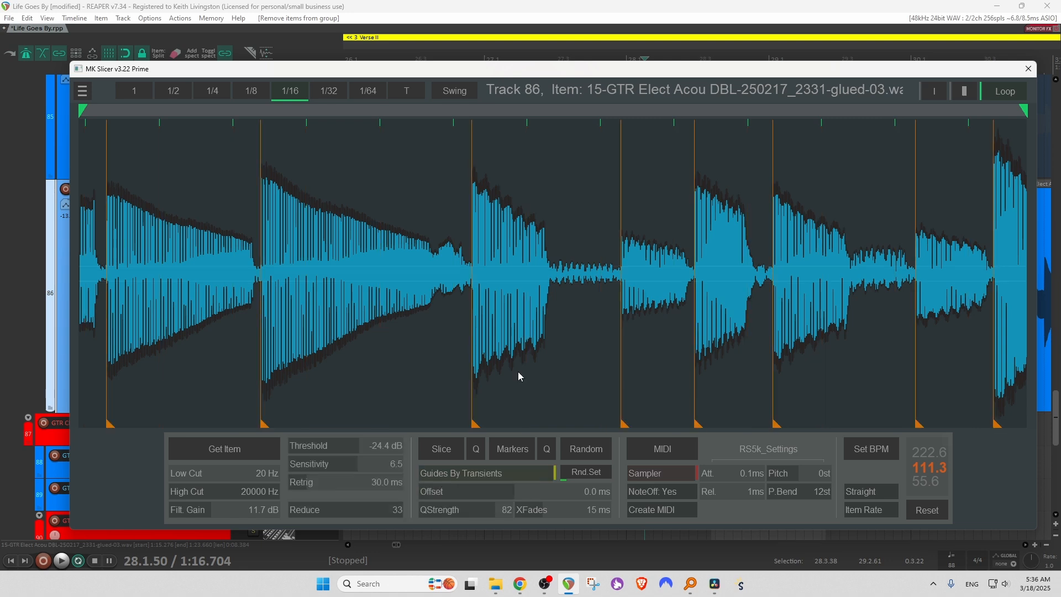
scroll(454, 158, down, 2)
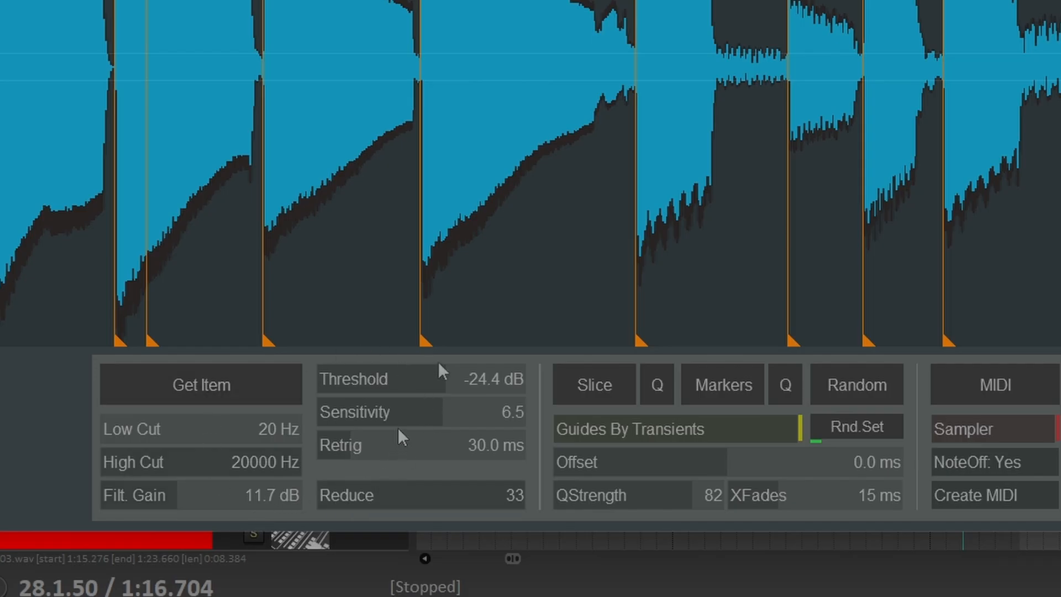
Step: Set the transient detection Threshold to -15.0 dB and Sensitivity to 6.0
mouse_move(447, 376)
mouse_down()
mouse_move(466, 373)
mouse_move(442, 376)
mouse_up()
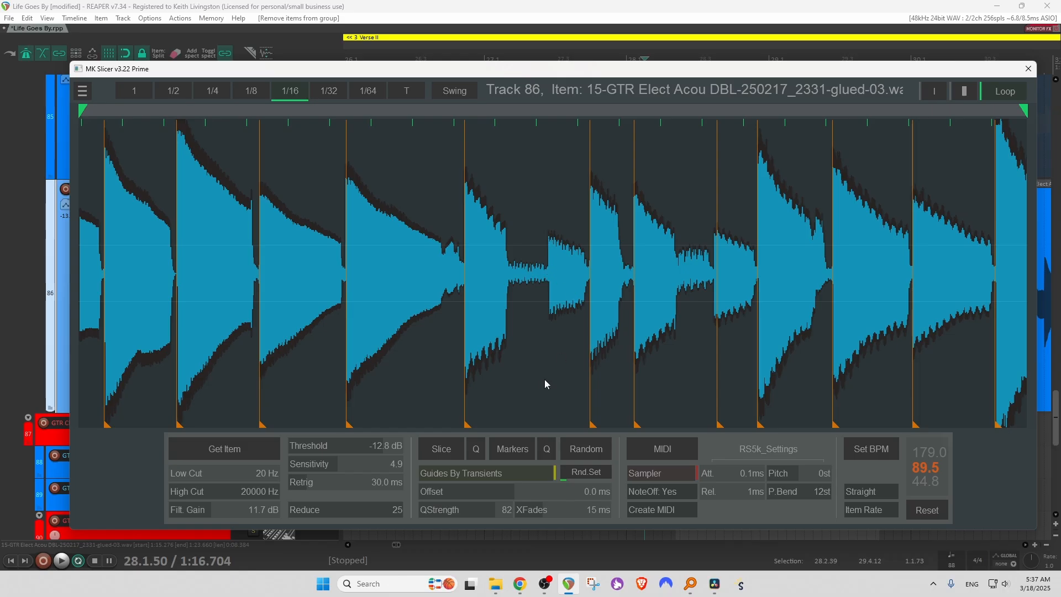
drag(385, 447, 382, 446)
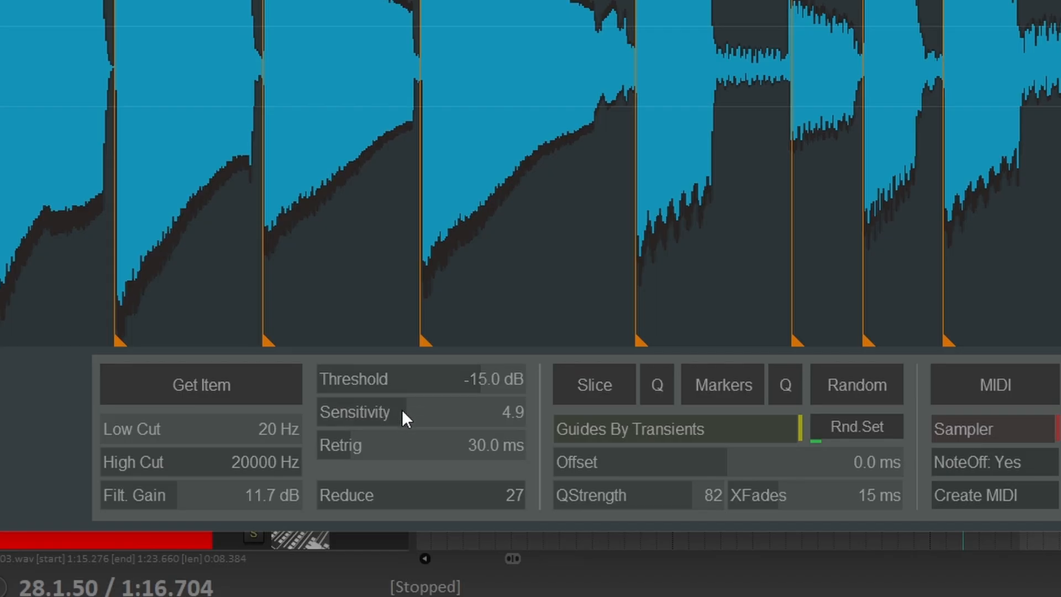
drag(405, 409, 459, 409)
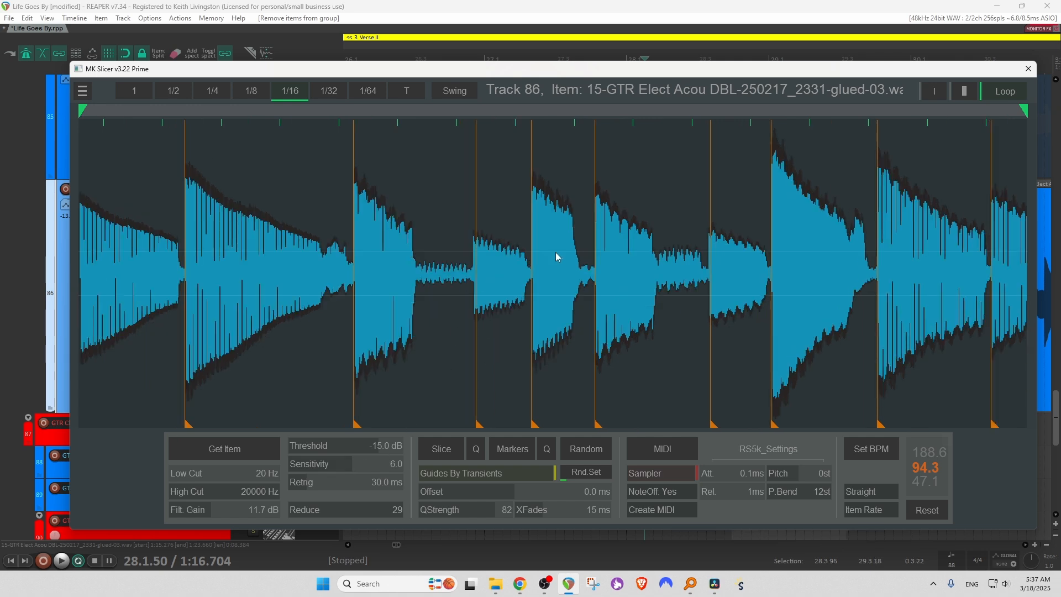
Step: Delete the late slice guide on the quiet note mid-item and add one exactly at that note's start
scroll(555, 252, up, 3)
scroll(555, 245, down, 2)
scroll(557, 249, up, 4)
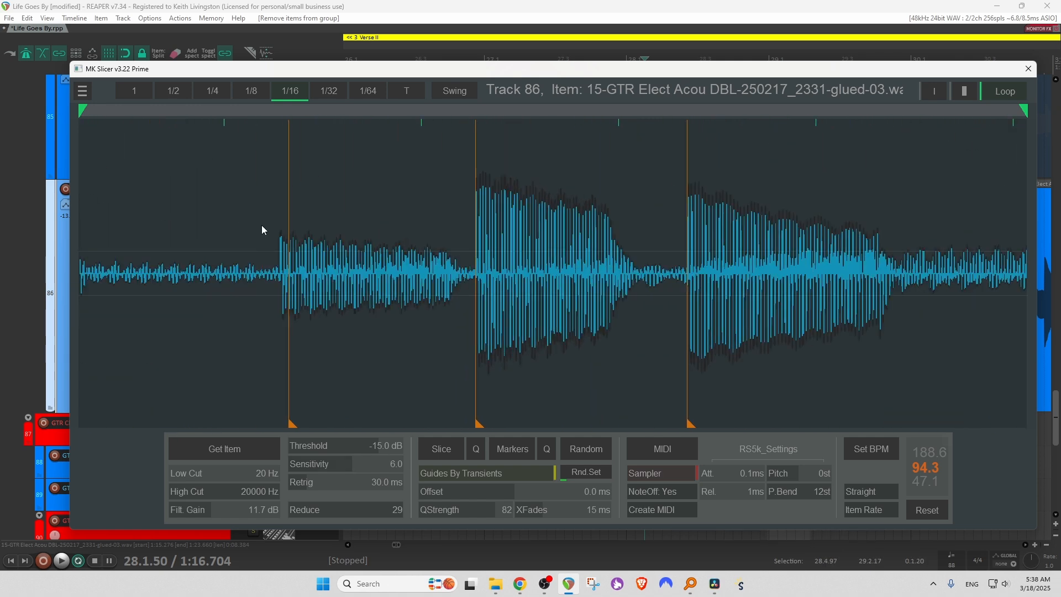
right_click(289, 206)
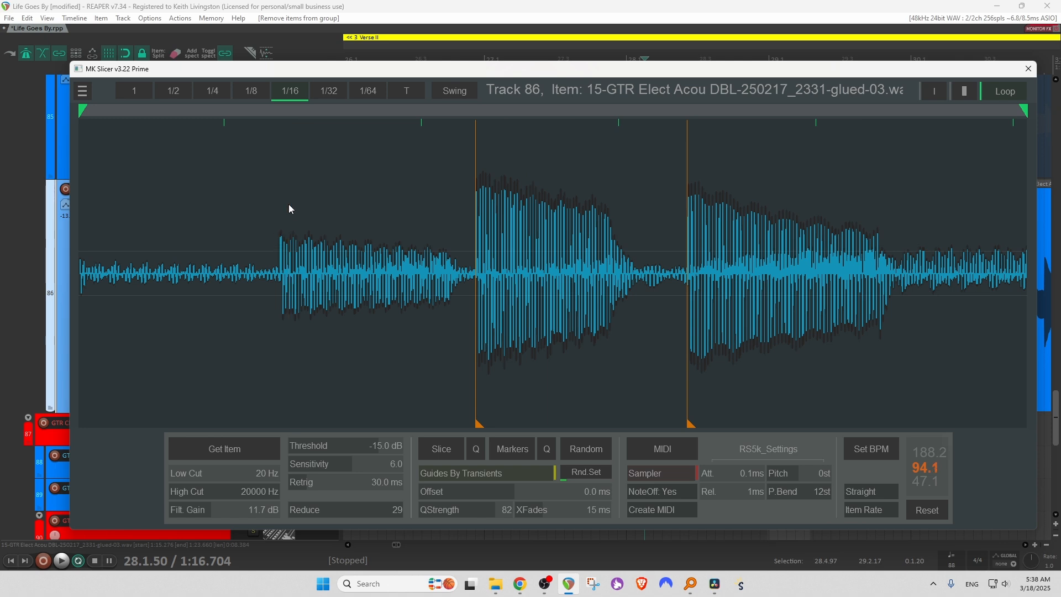
click(276, 232)
right_click(277, 231)
scroll(296, 220, up, 3)
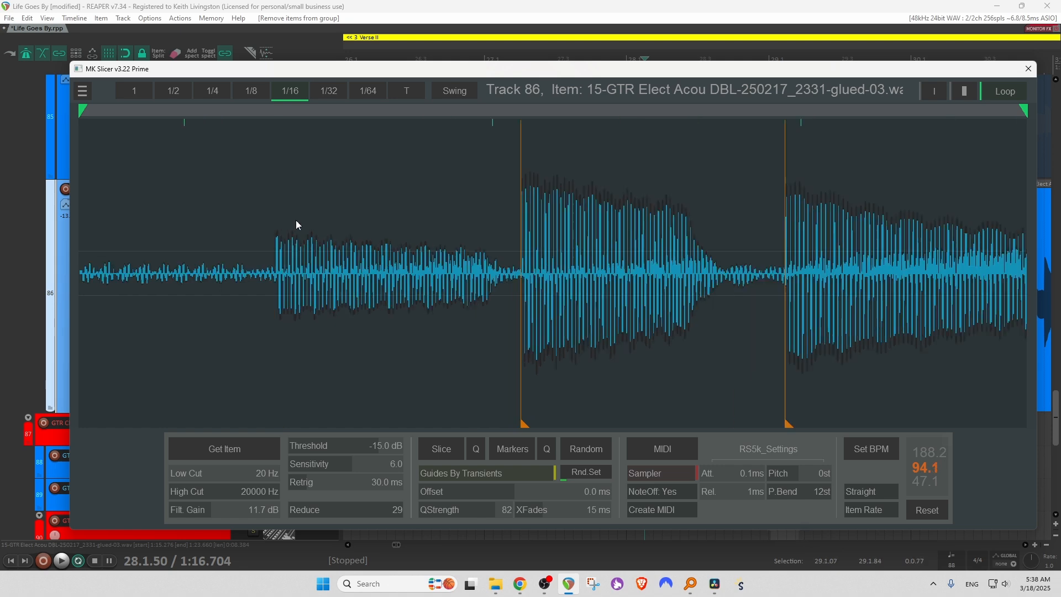
click(263, 236)
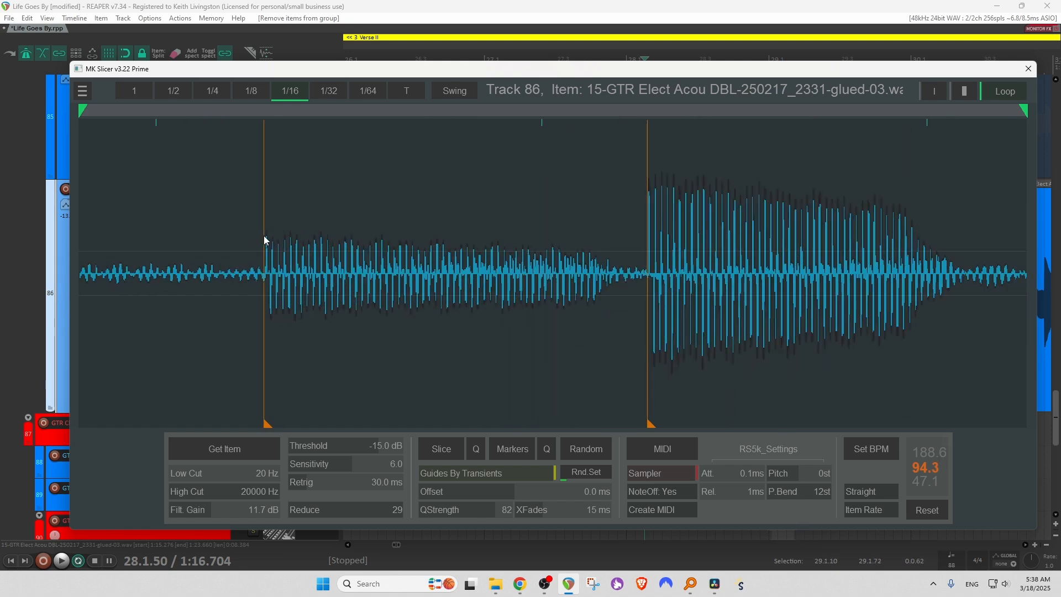
scroll(395, 215, down, 2)
scroll(396, 220, up, 3)
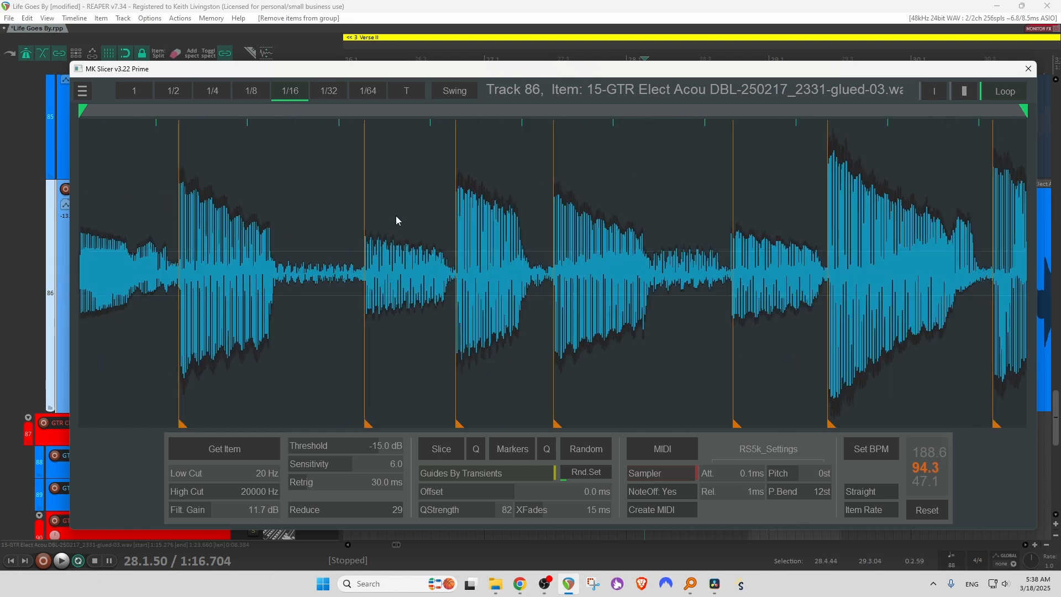
scroll(396, 220, down, 1)
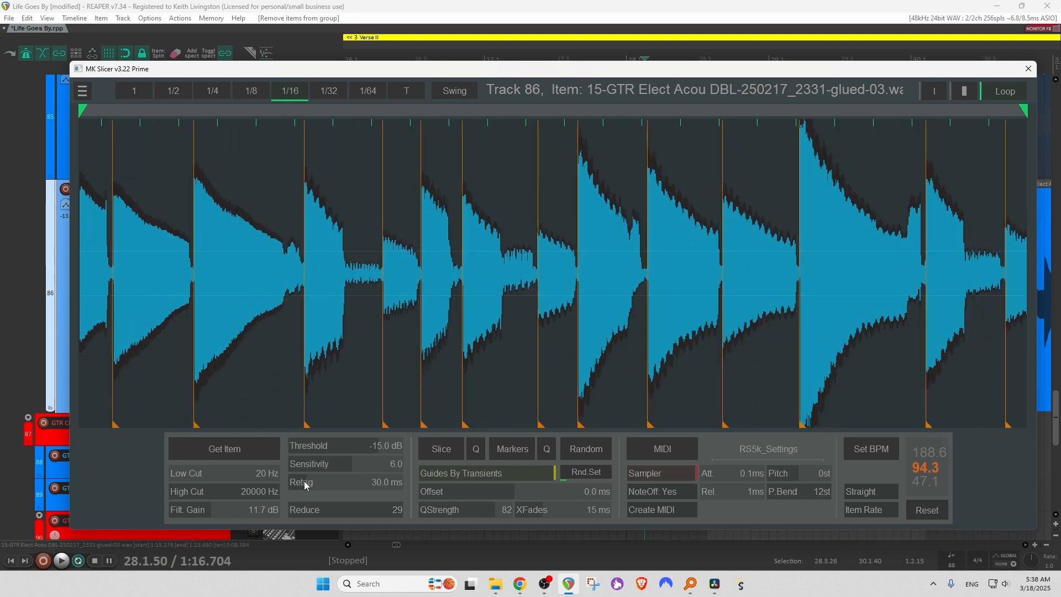
Step: Try a Retrig time of 700 ms, and settle on 103.8 ms
drag(307, 485, 409, 484)
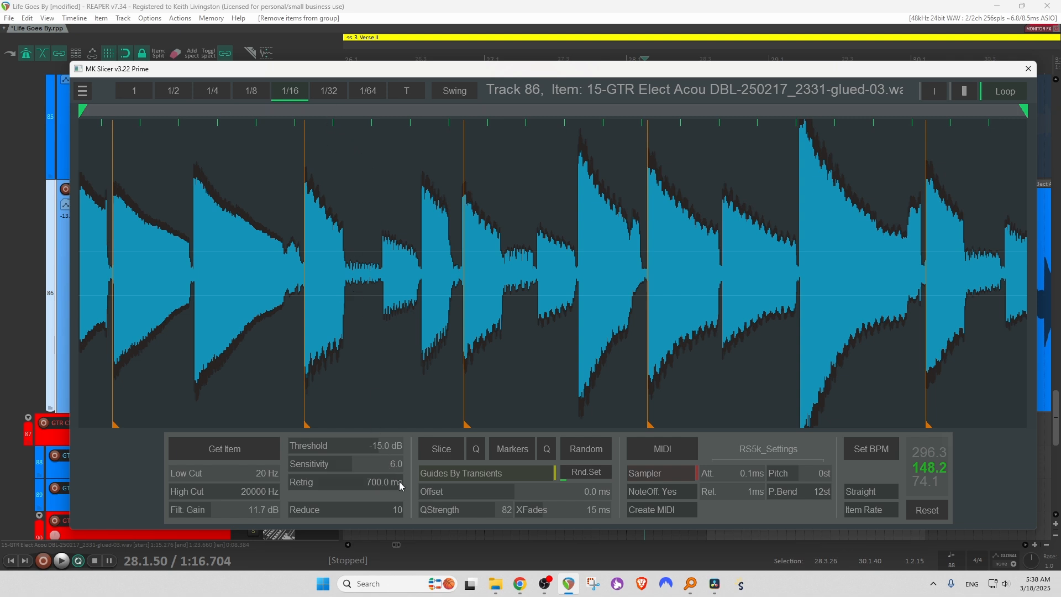
drag(401, 486, 340, 486)
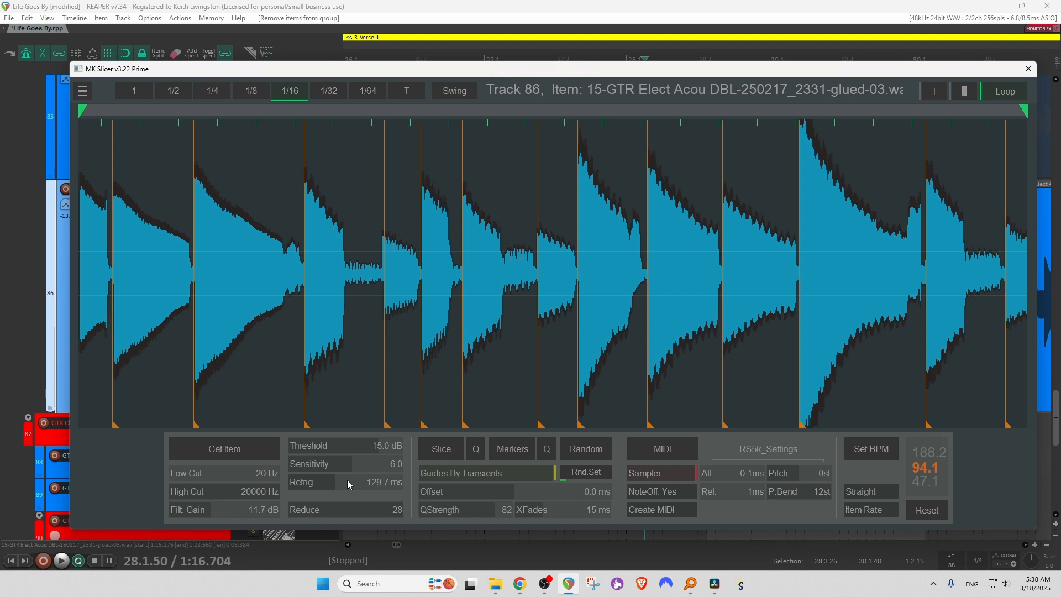
drag(347, 480, 332, 483)
scroll(552, 273, down, 2)
scroll(551, 273, down, 2)
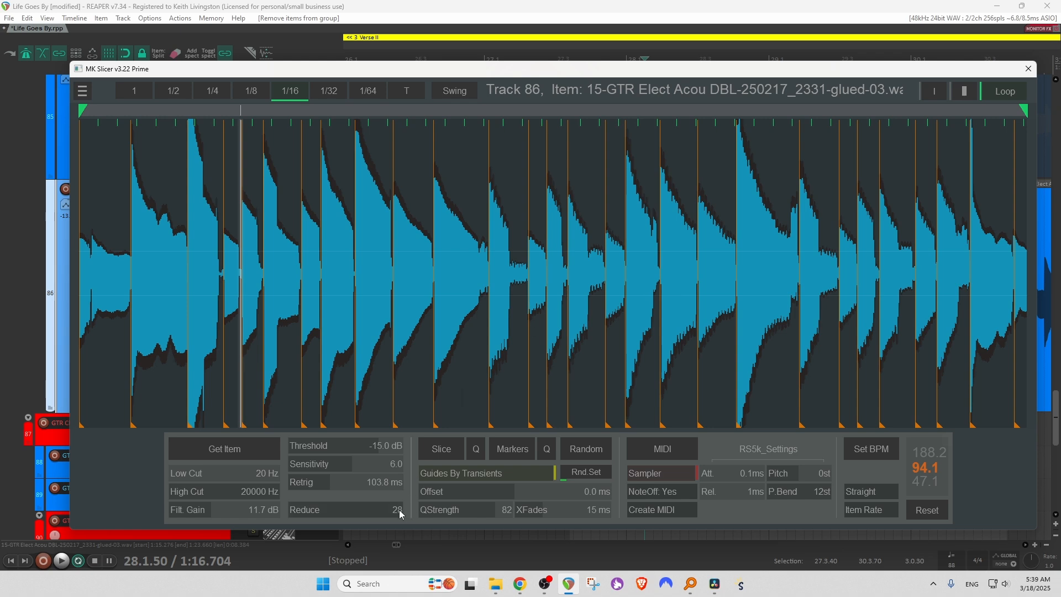
Step: Try lowering Reduce to 25 to thin out the guides, and restore it to 28
drag(402, 515, 392, 517)
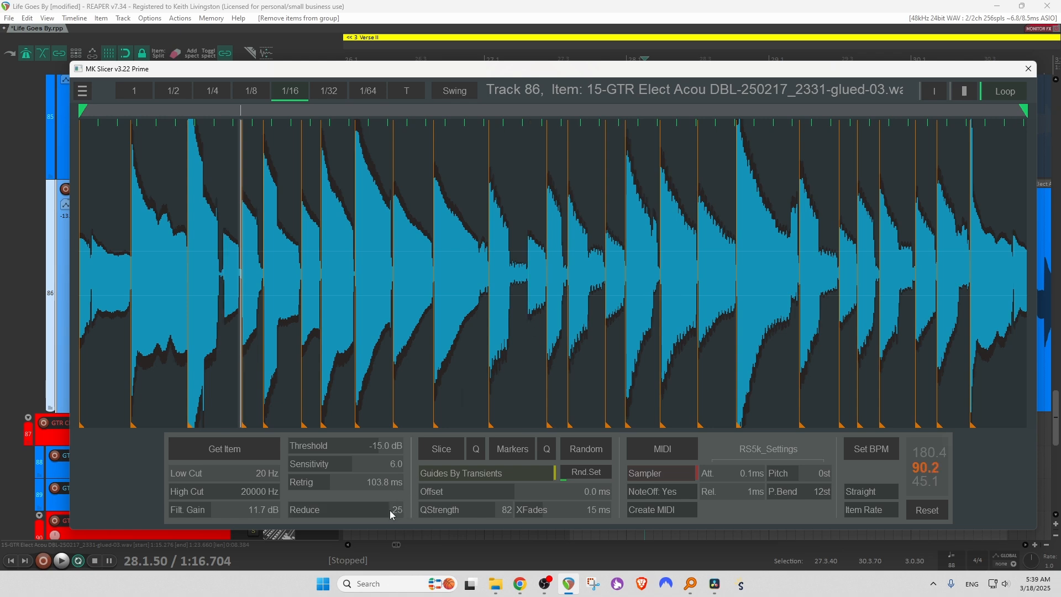
drag(378, 509, 411, 514)
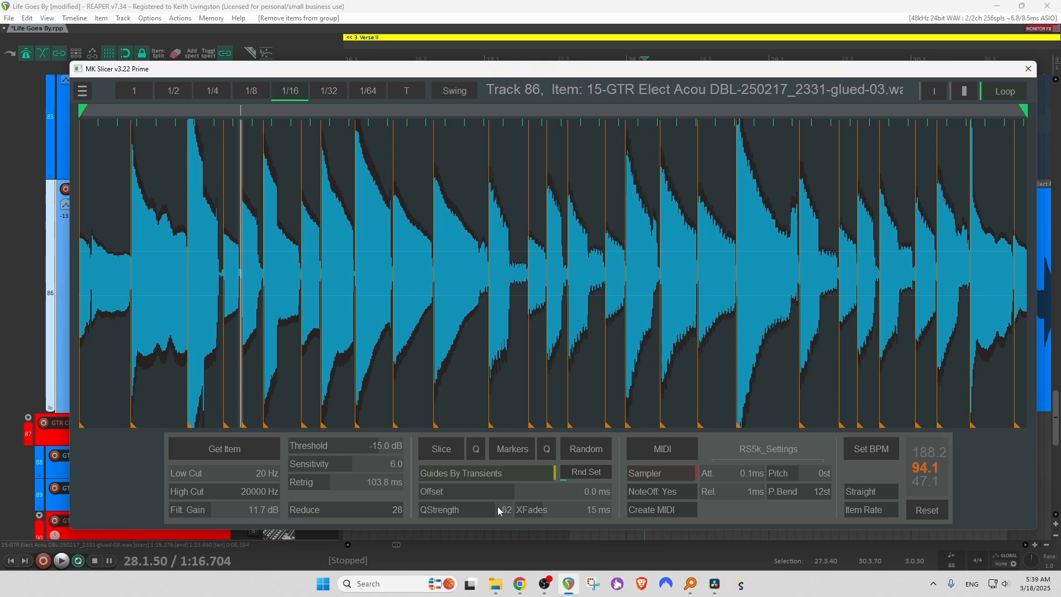
Step: Add markers to the guitar item at the slice guides and move the MK Slicer window off the item
click(522, 454)
drag(593, 74, 614, 366)
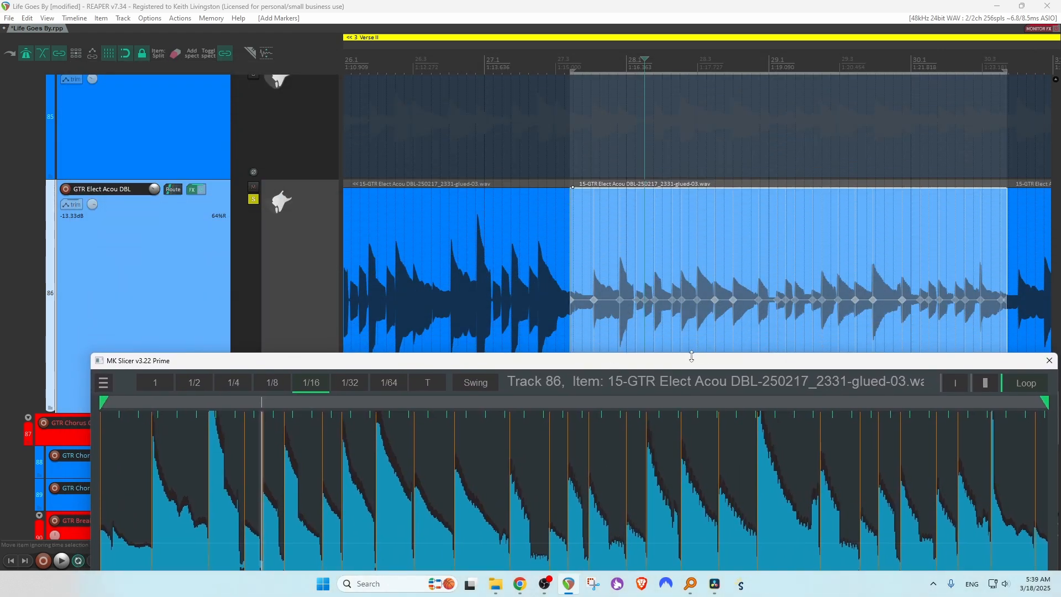
Step: Quantize the guitar item's stretch markers to the grid and close MK Slicer
drag(685, 361, 283, 55)
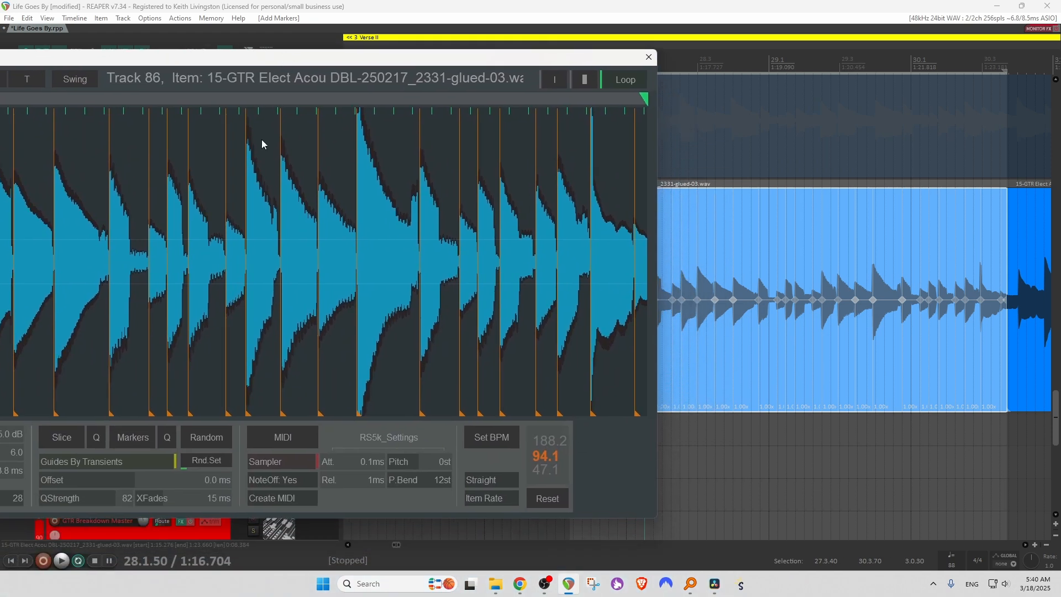
click(166, 437)
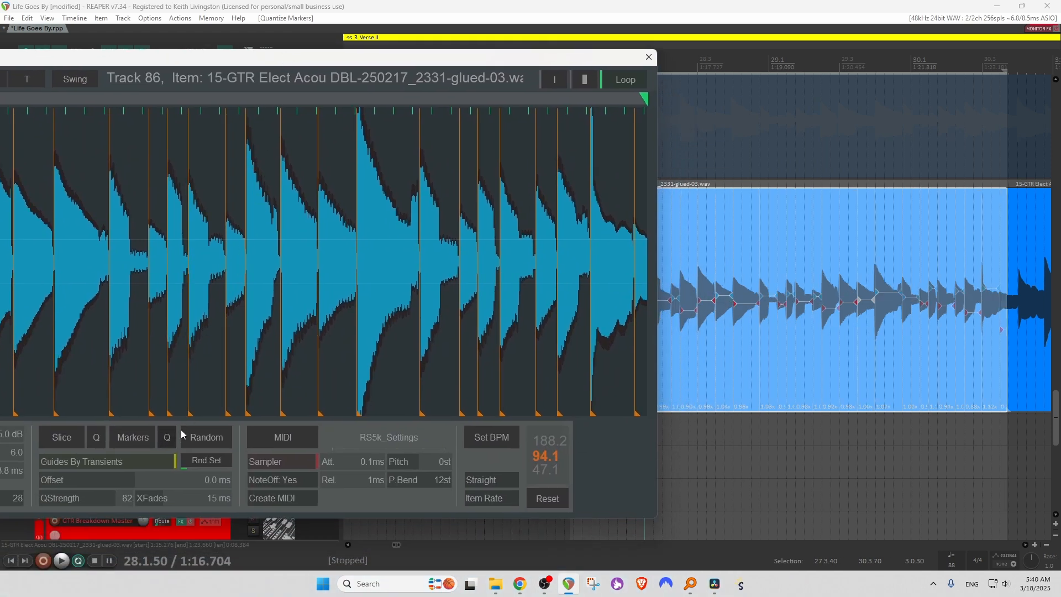
click(649, 57)
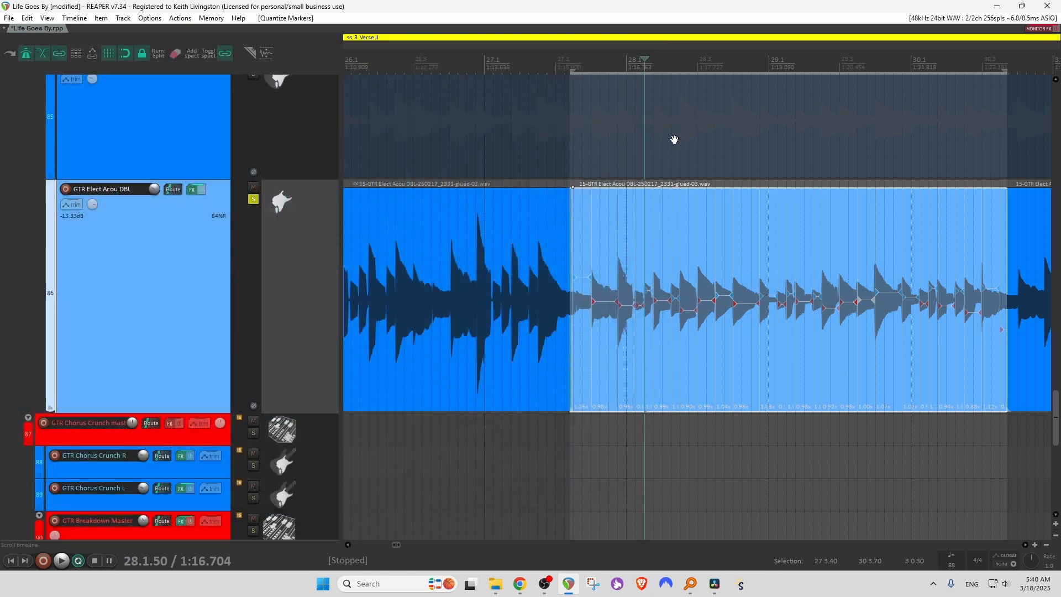
click(549, 171)
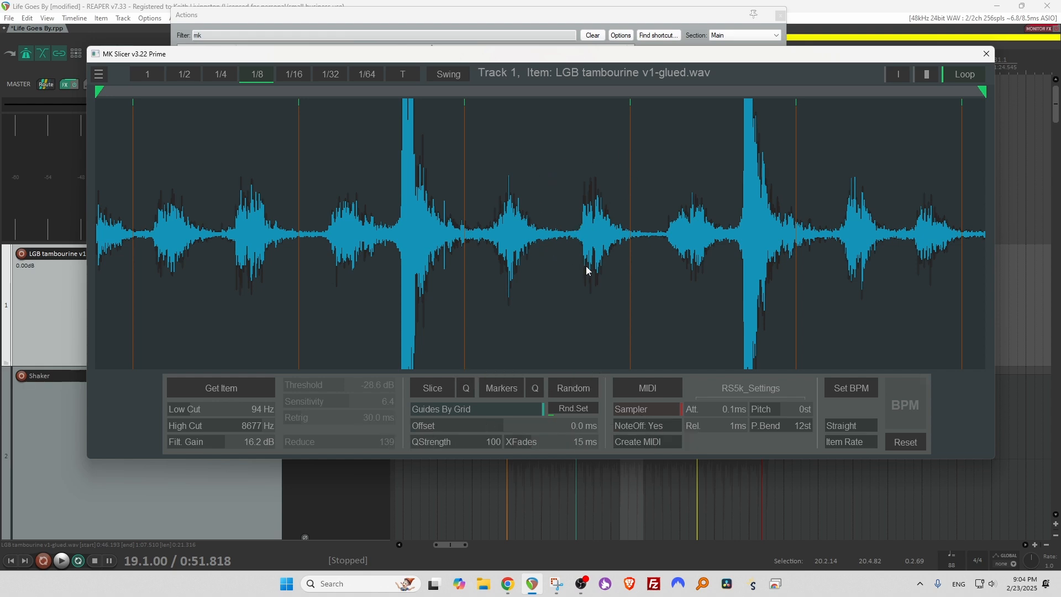
Step: Set the guide grid to 1/16 and compare the grid guides with the tambourine hits along the item
scroll(585, 266, down, 5)
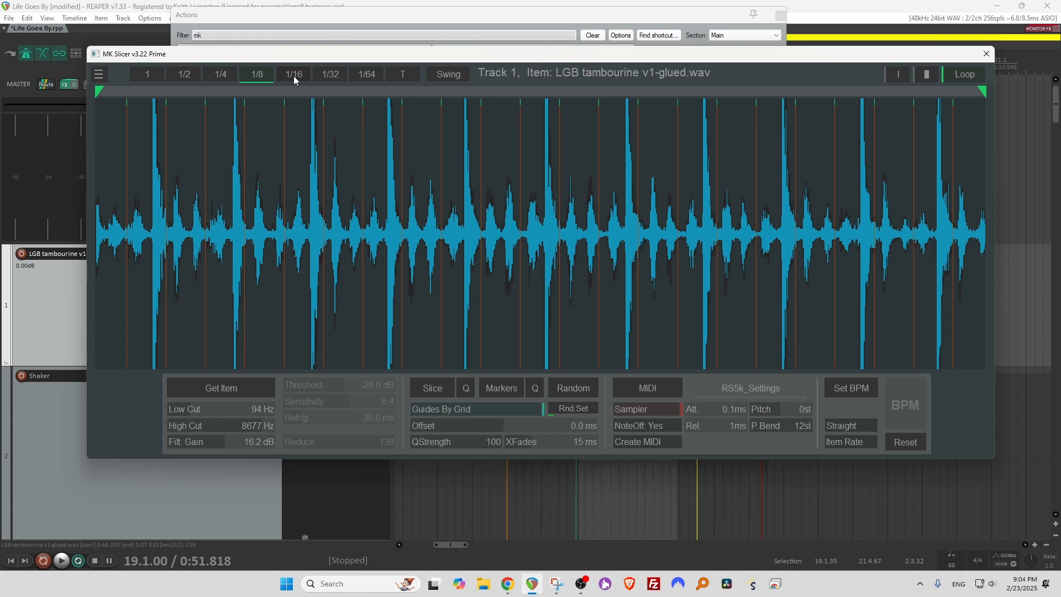
click(293, 75)
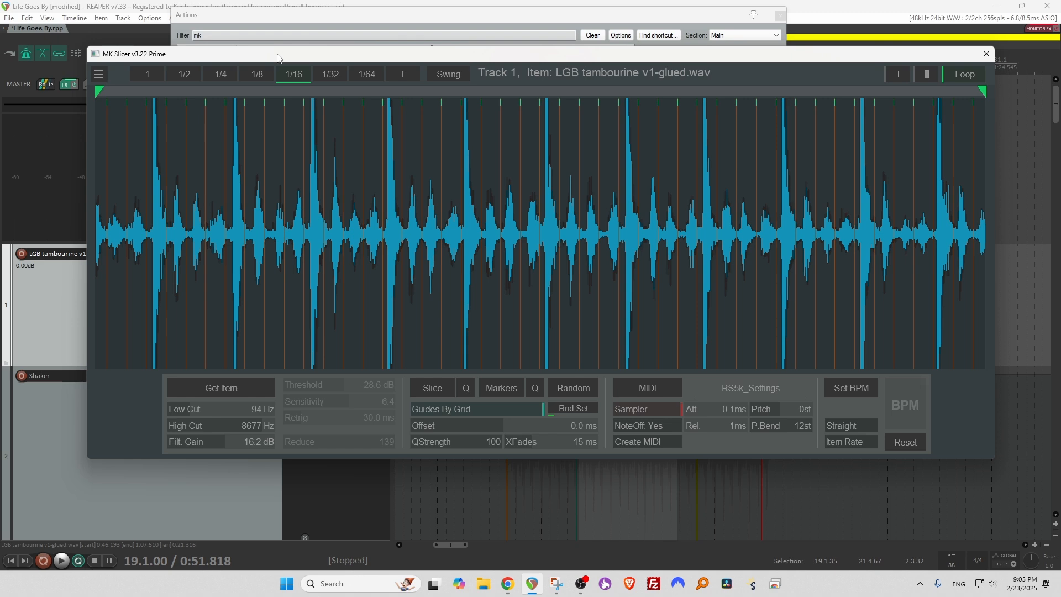
scroll(295, 200, up, 5)
scroll(295, 205, down, 3)
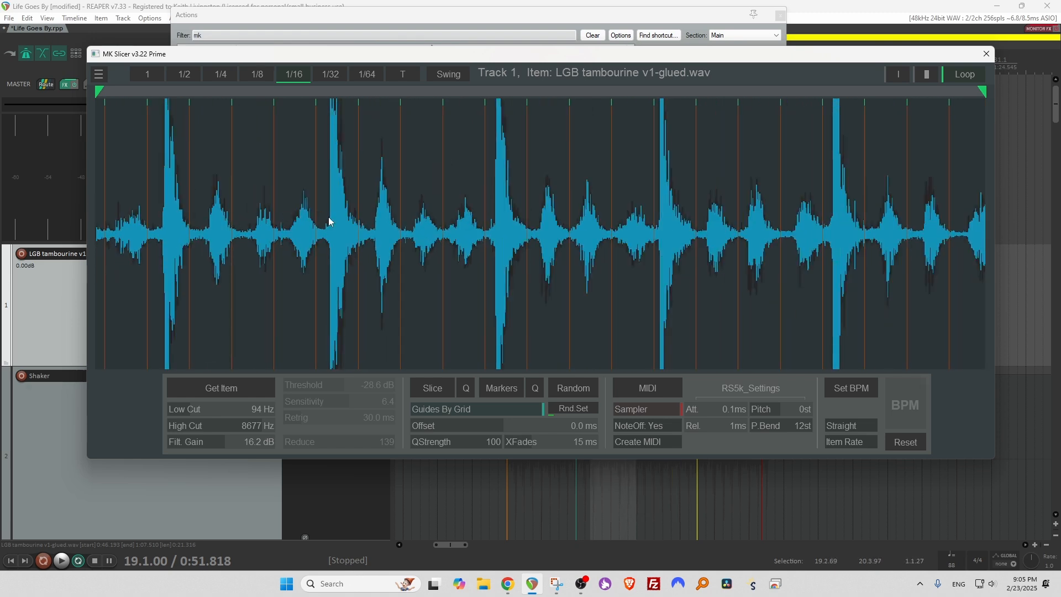
scroll(745, 200, down, 3)
scroll(745, 199, down, 3)
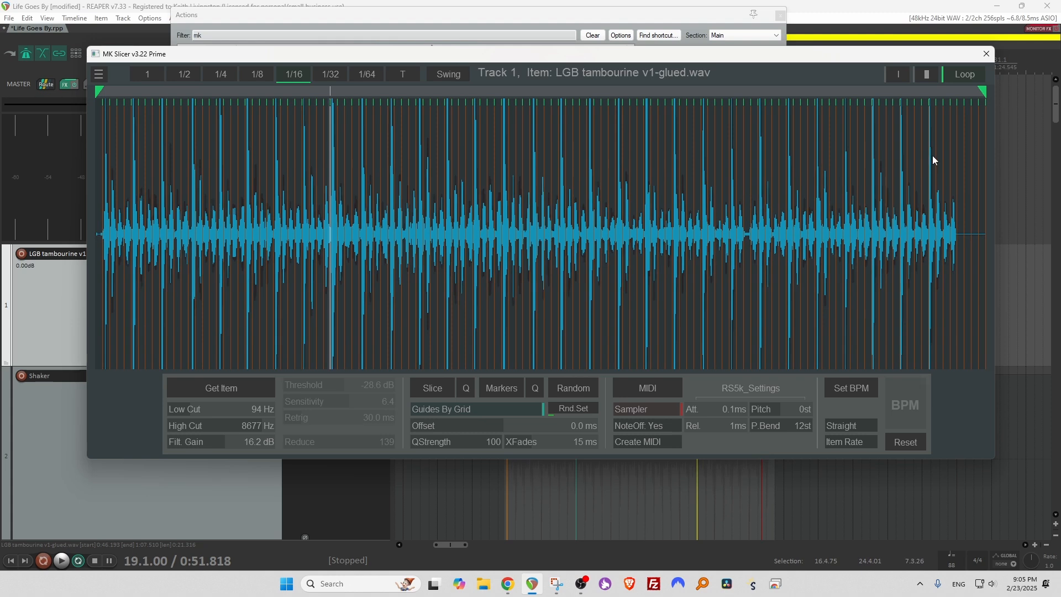
scroll(938, 136, up, 5)
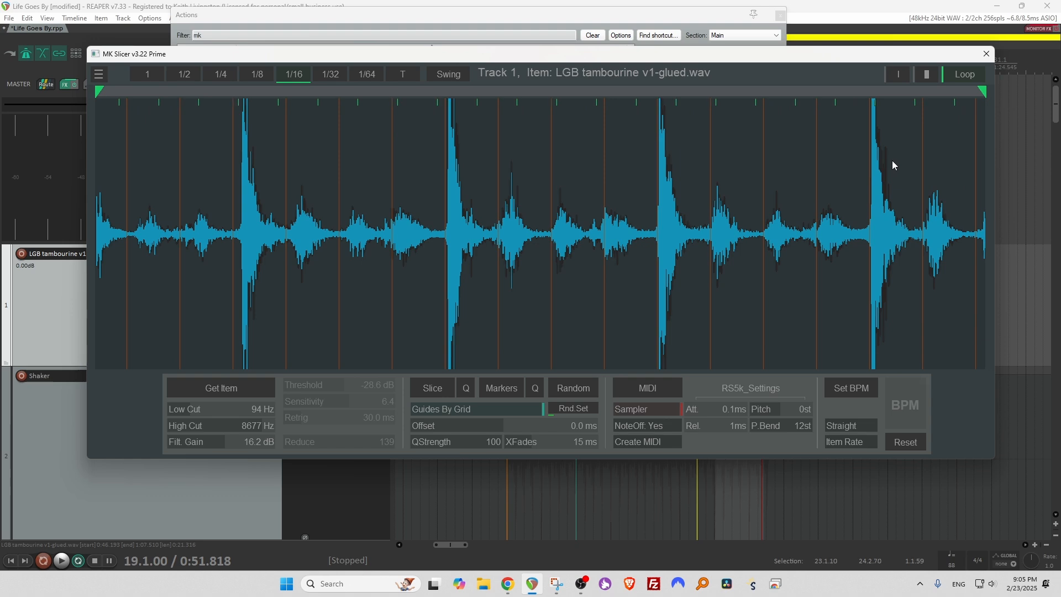
scroll(891, 161, down, 5)
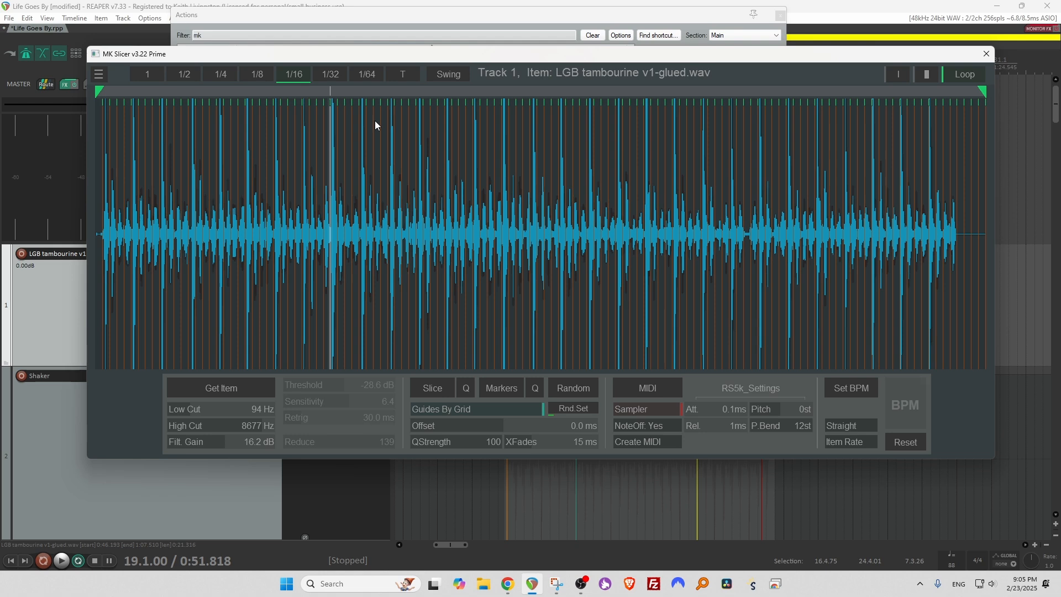
Step: Generate the tambourine's slice guides by transients instead of by grid, and set Sensitivity to 6.1
click(497, 410)
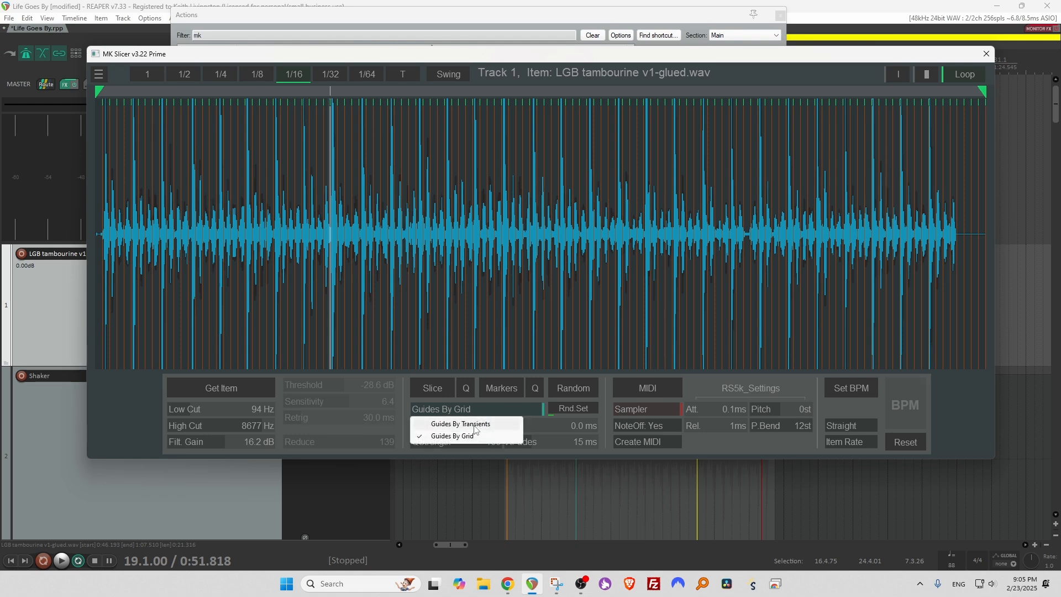
click(474, 424)
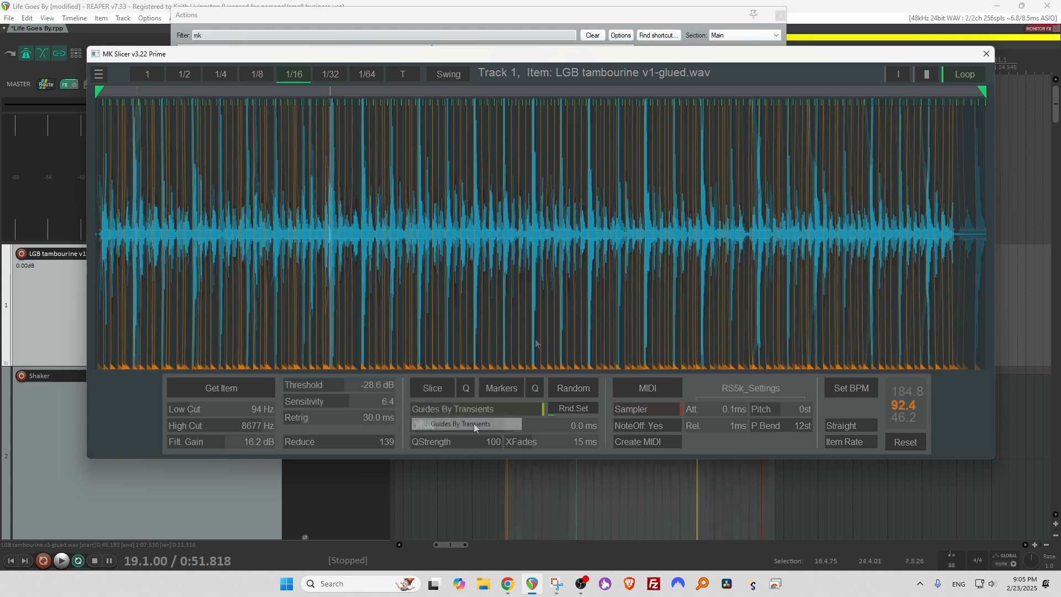
scroll(535, 343, up, 6)
scroll(536, 343, up, 3)
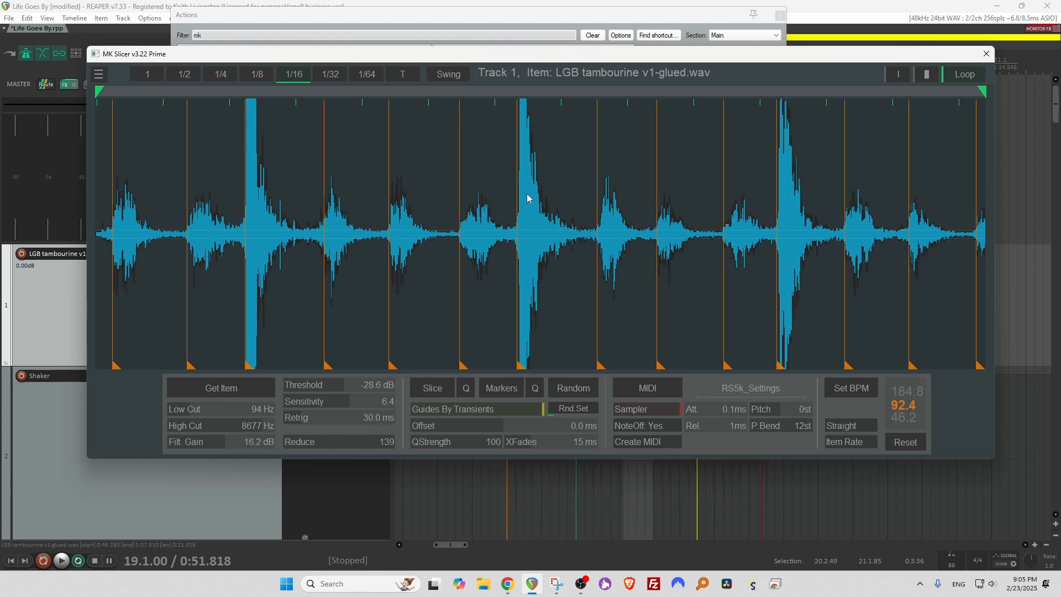
scroll(528, 193, up, 5)
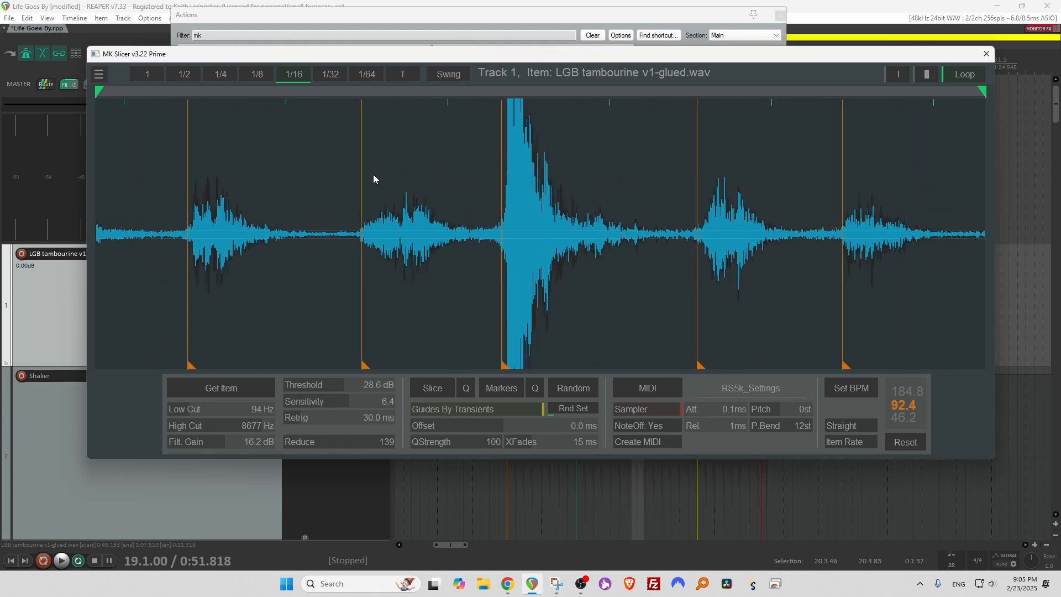
scroll(803, 215, down, 8)
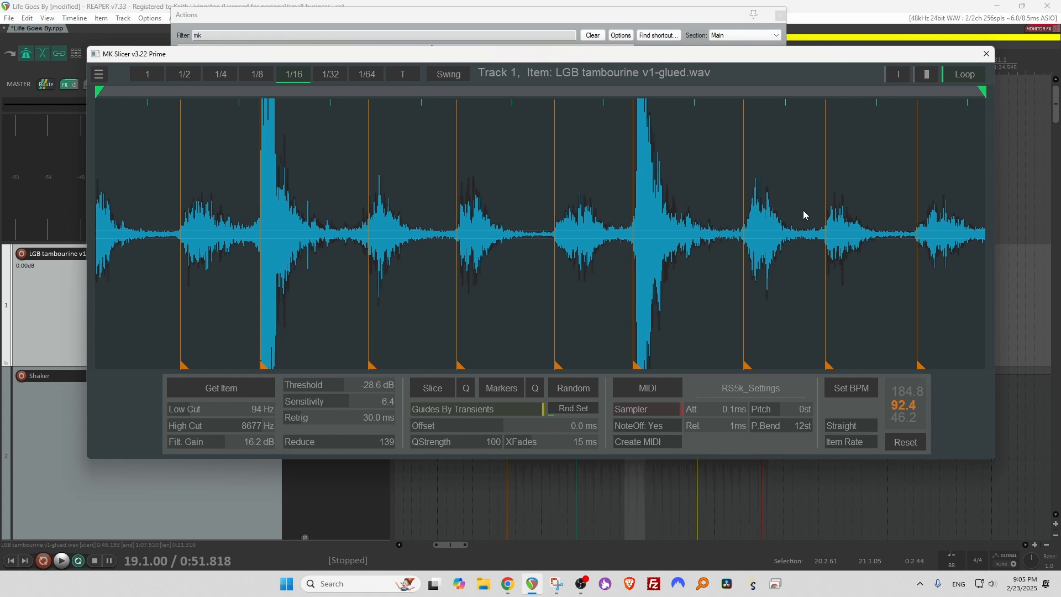
scroll(803, 215, down, 2)
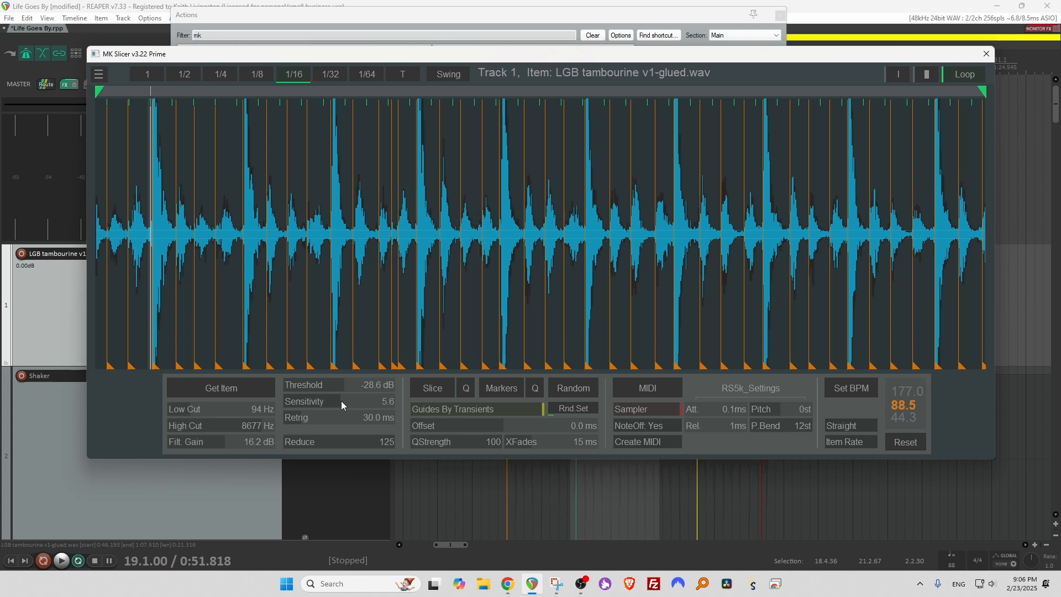
drag(340, 400, 347, 399)
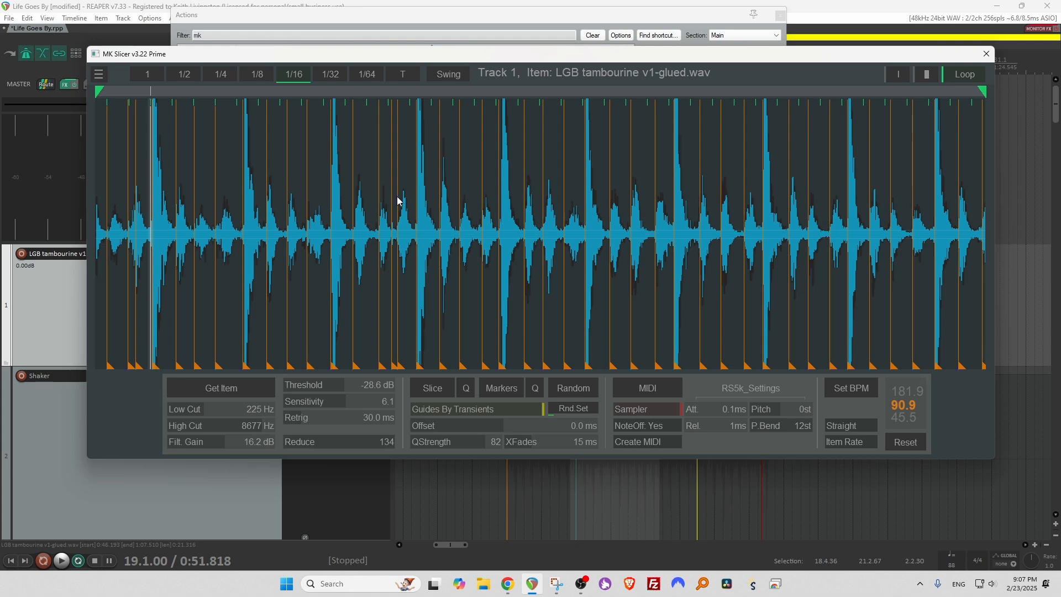
Step: Delete the extra slice guide in the gap between the two soft tambourine hits ahead of the loud hit near 19.4
scroll(397, 198, up, 6)
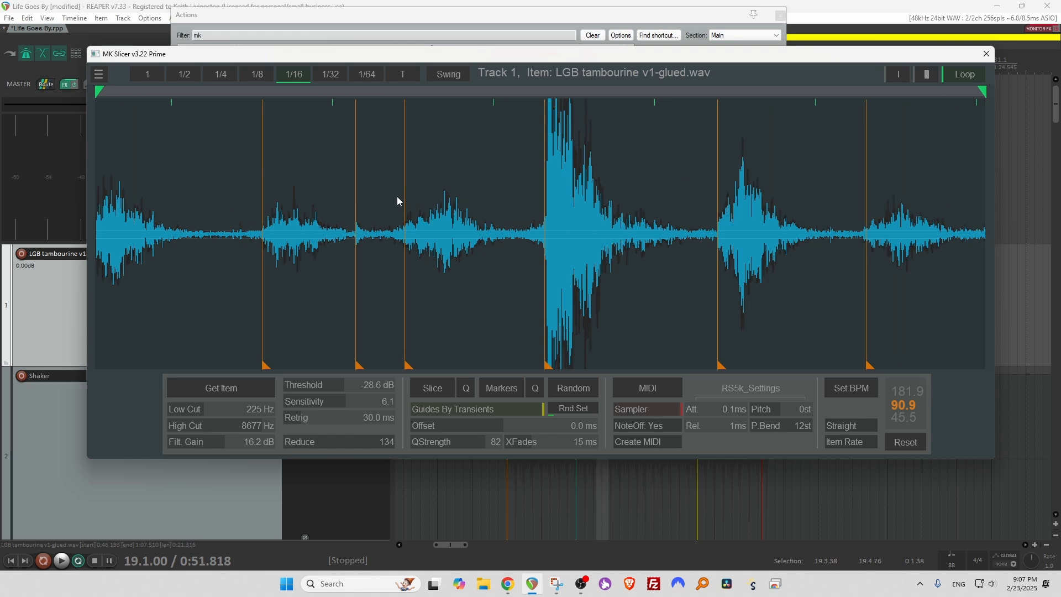
right_click(356, 245)
scroll(532, 193, down, 3)
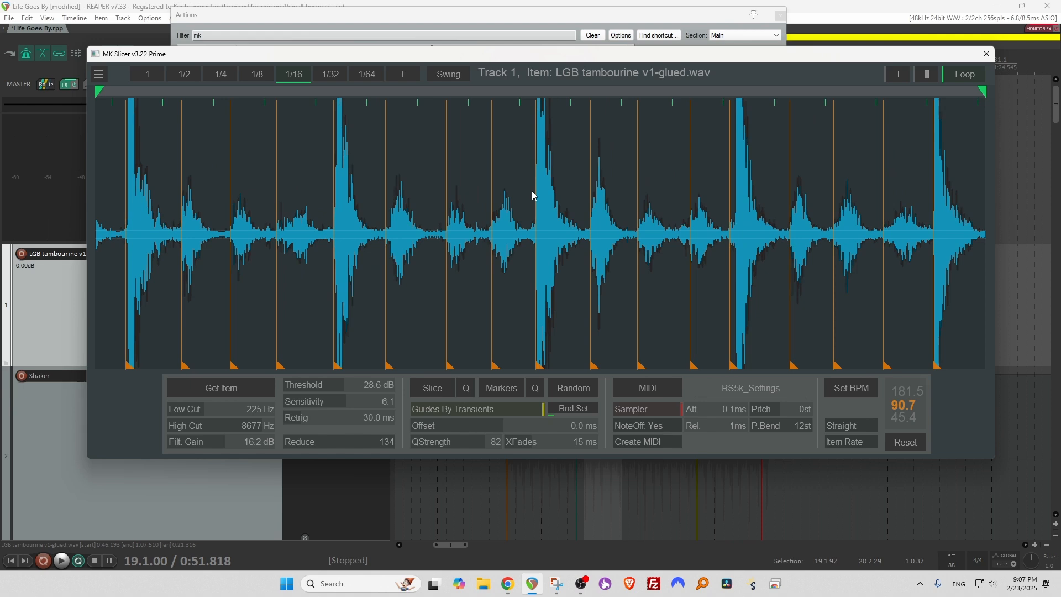
Step: Delete the two misplaced guides around the soft hit near 18.3.78 and add one at that hit's start
scroll(531, 191, down, 1)
scroll(532, 190, down, 1)
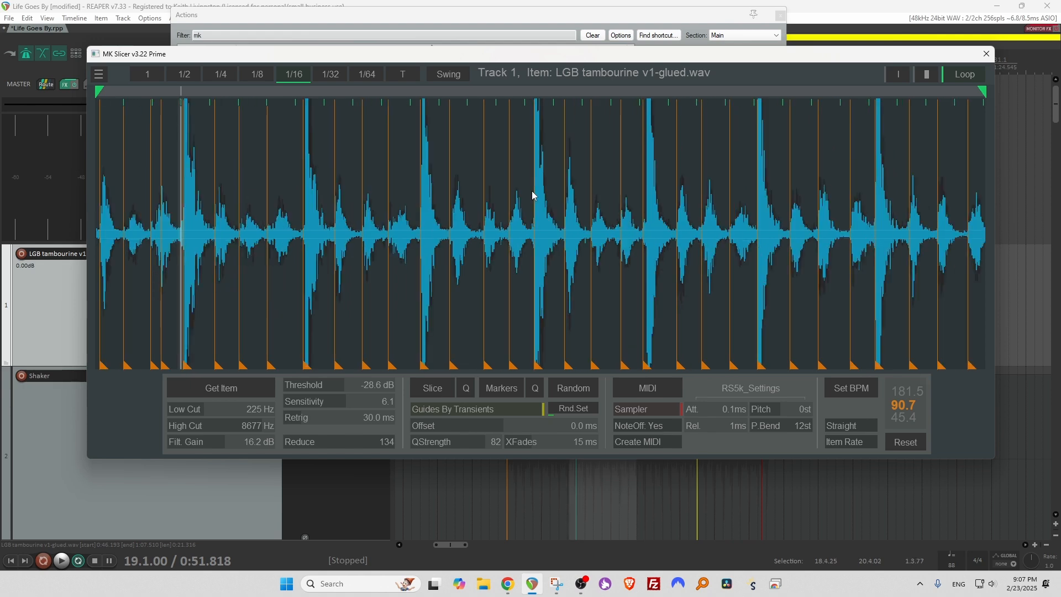
scroll(531, 191, down, 1)
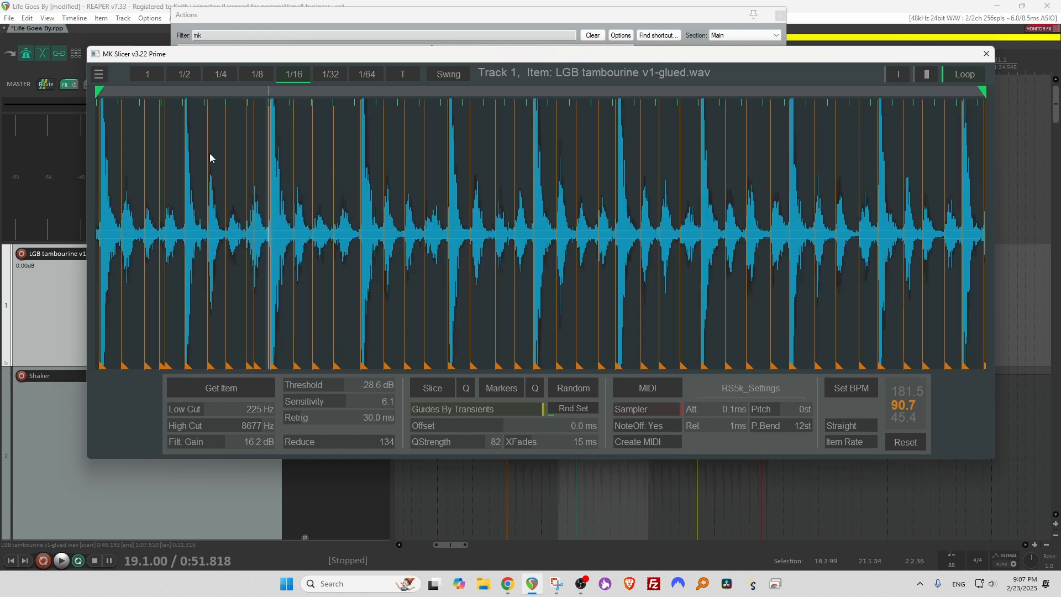
click(164, 201)
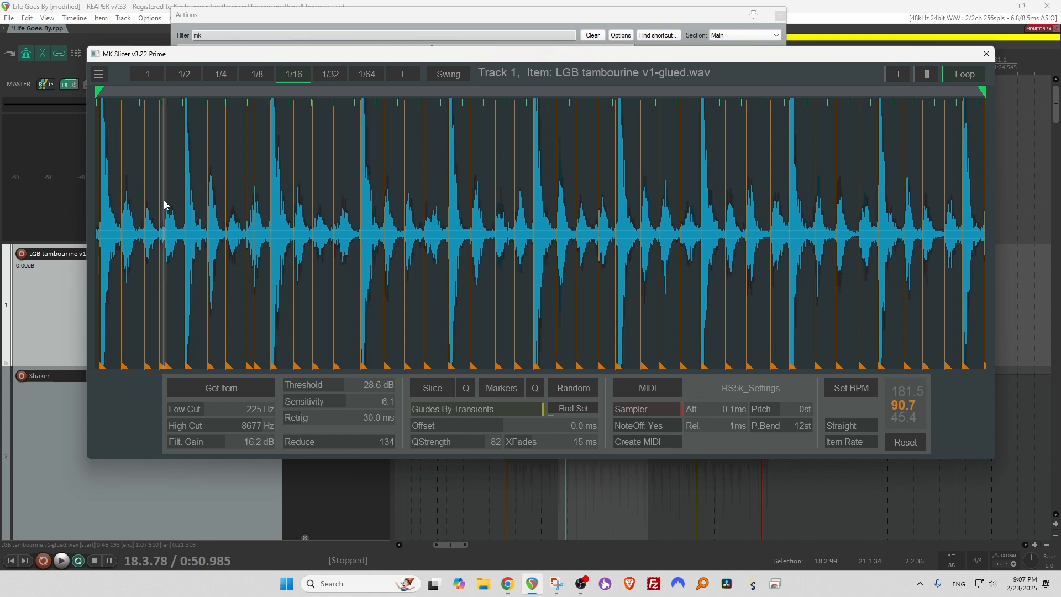
scroll(165, 201, up, 3)
scroll(164, 201, up, 1)
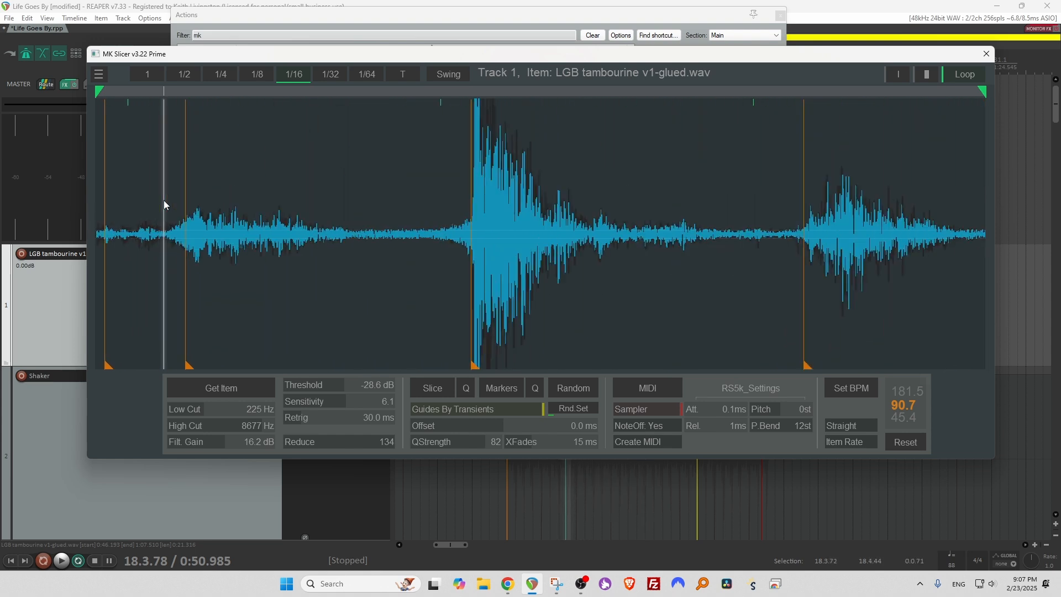
scroll(165, 201, up, 1)
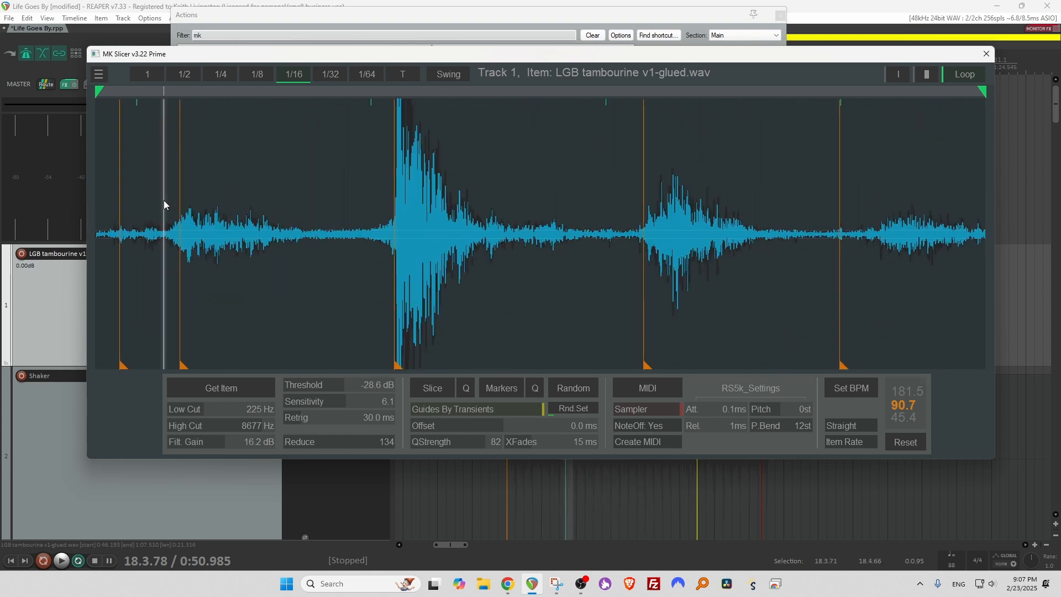
right_click(117, 247)
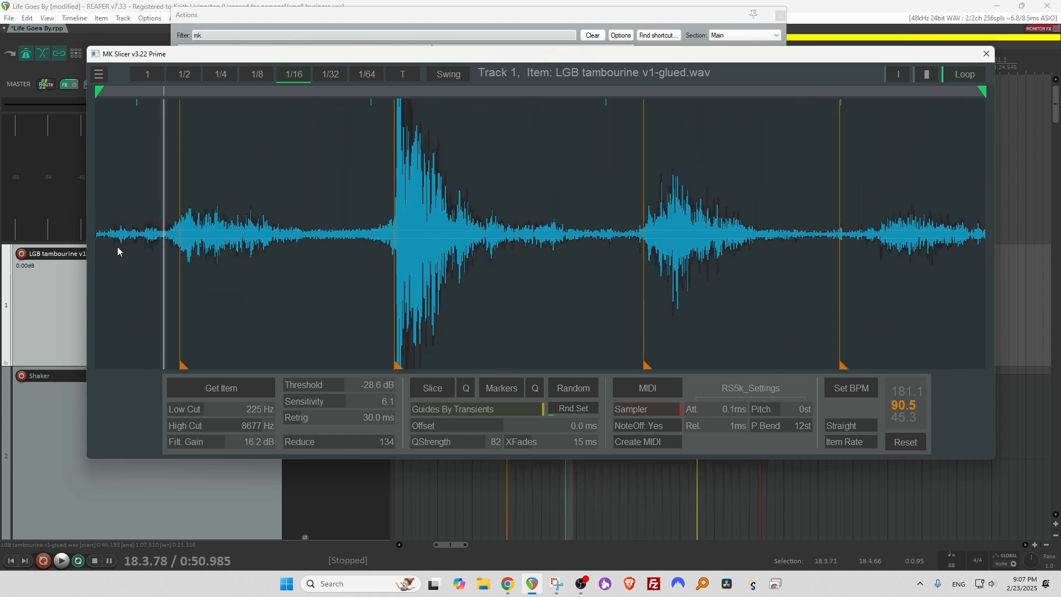
right_click(182, 250)
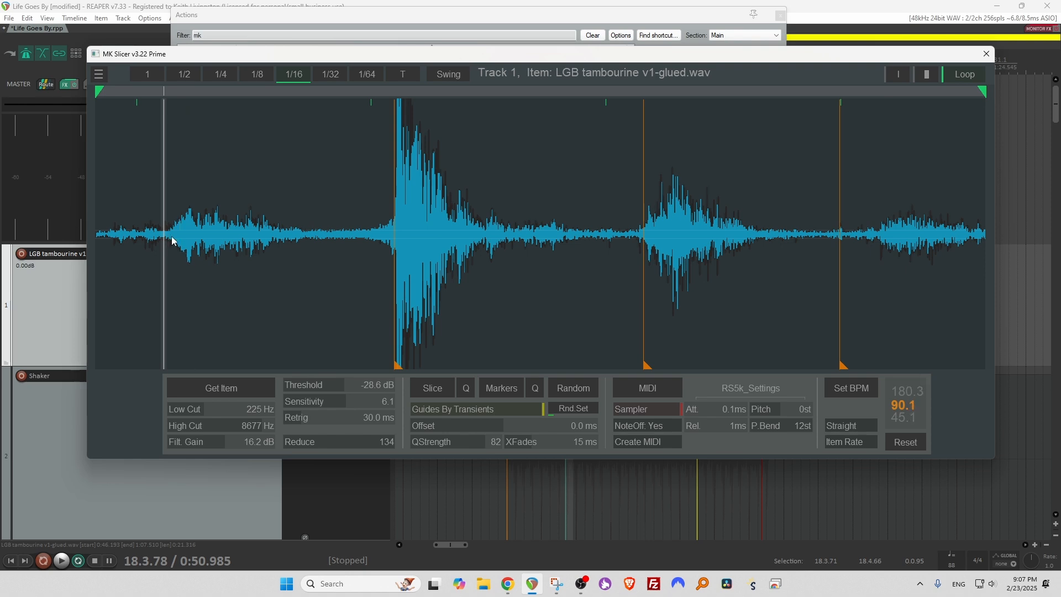
Step: Delete the doubled guides around the soft hit near 18.4.73 and add a single guide at its onset
scroll(218, 230, down, 5)
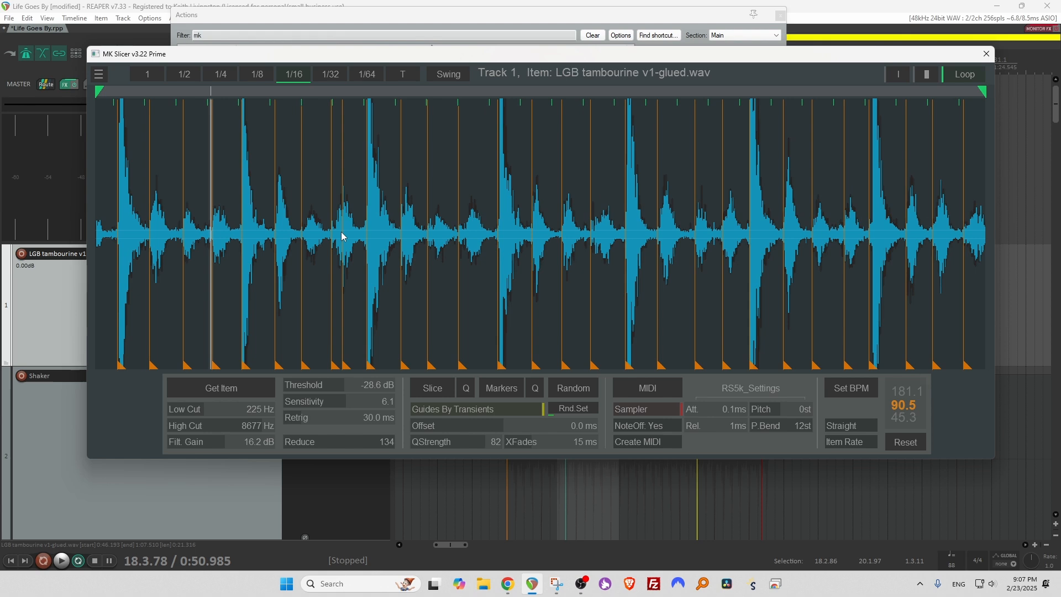
scroll(360, 233, up, 5)
scroll(360, 232, up, 2)
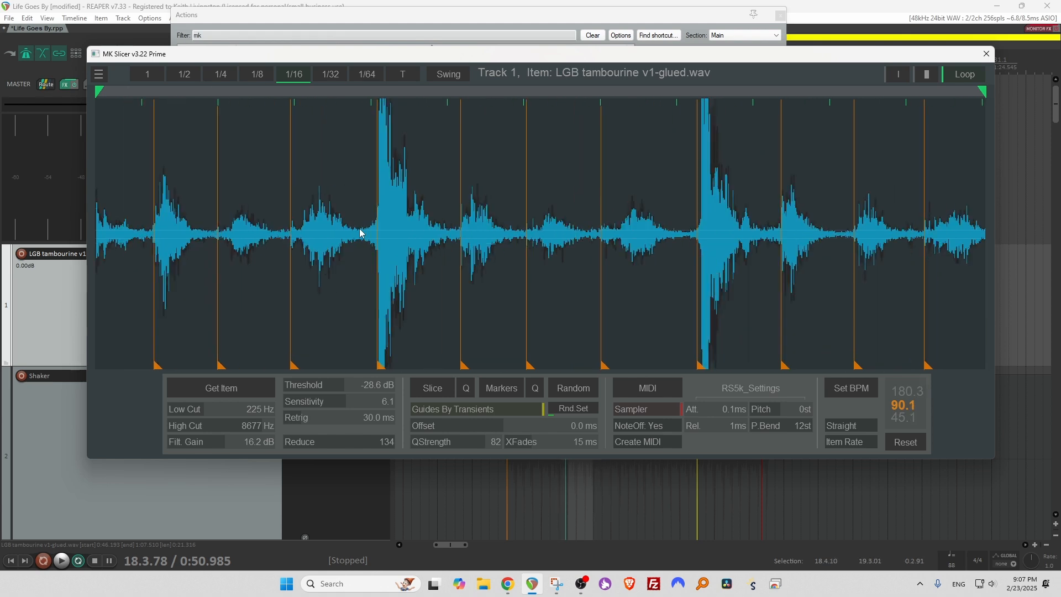
click(290, 248)
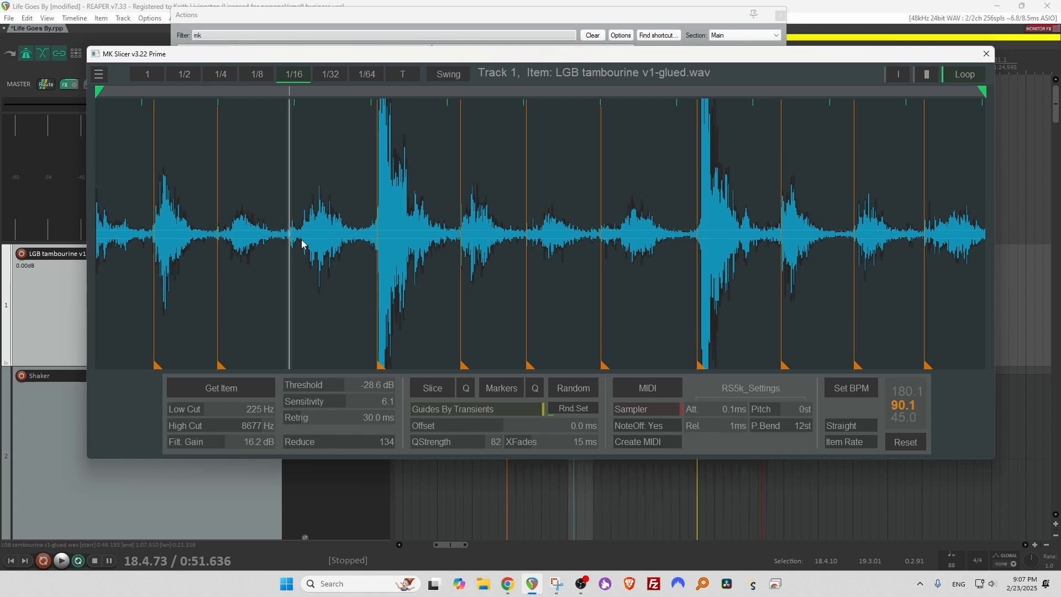
double_click(301, 242)
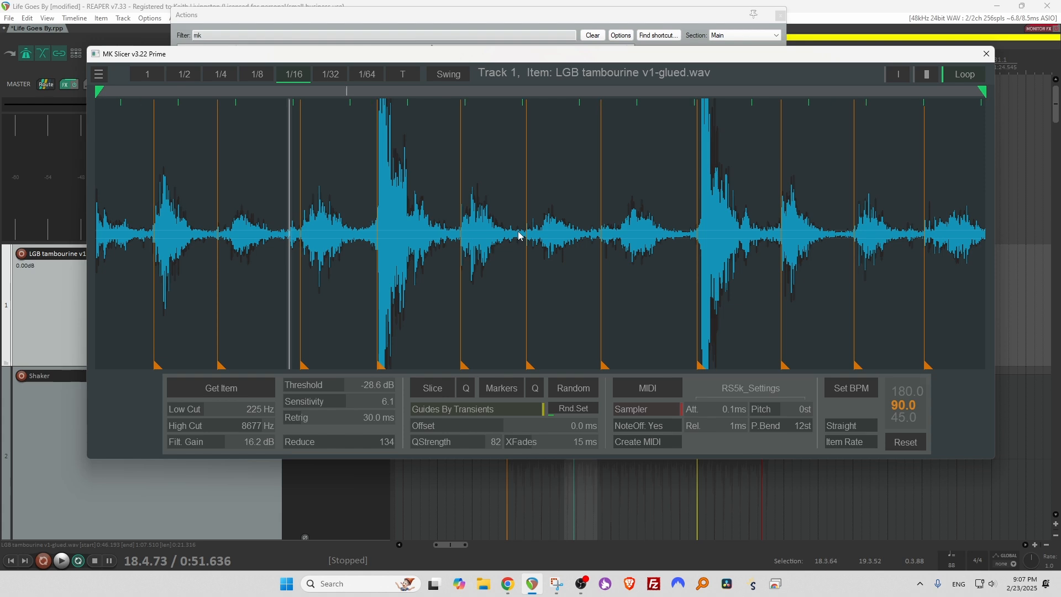
Step: Move the late slice guide on the very quiet hit just after 22.2.48 earlier, onto the hit's start
scroll(518, 236, down, 5)
scroll(518, 236, down, 6)
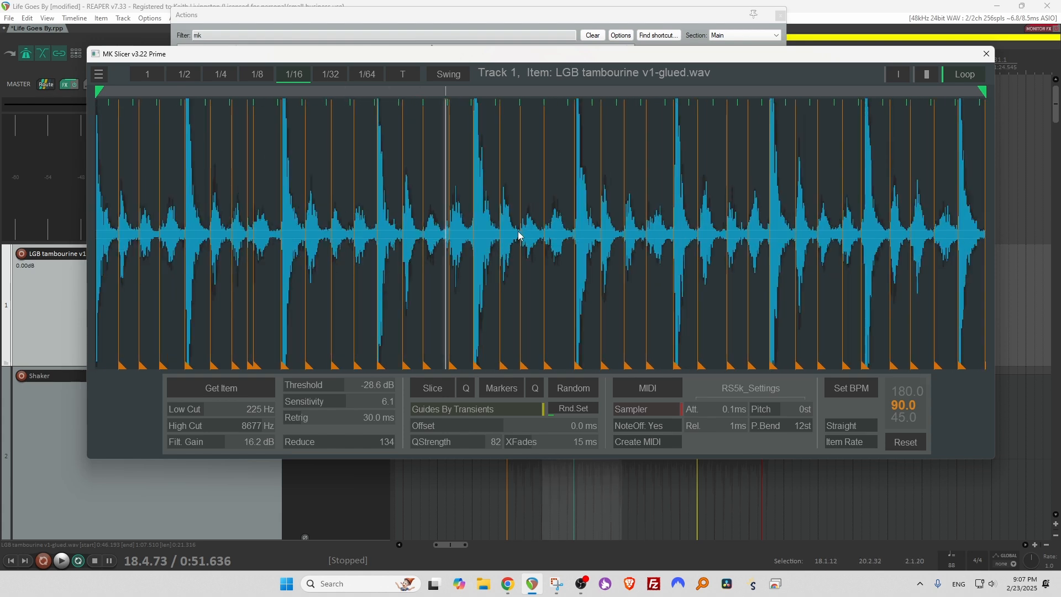
scroll(518, 235, down, 3)
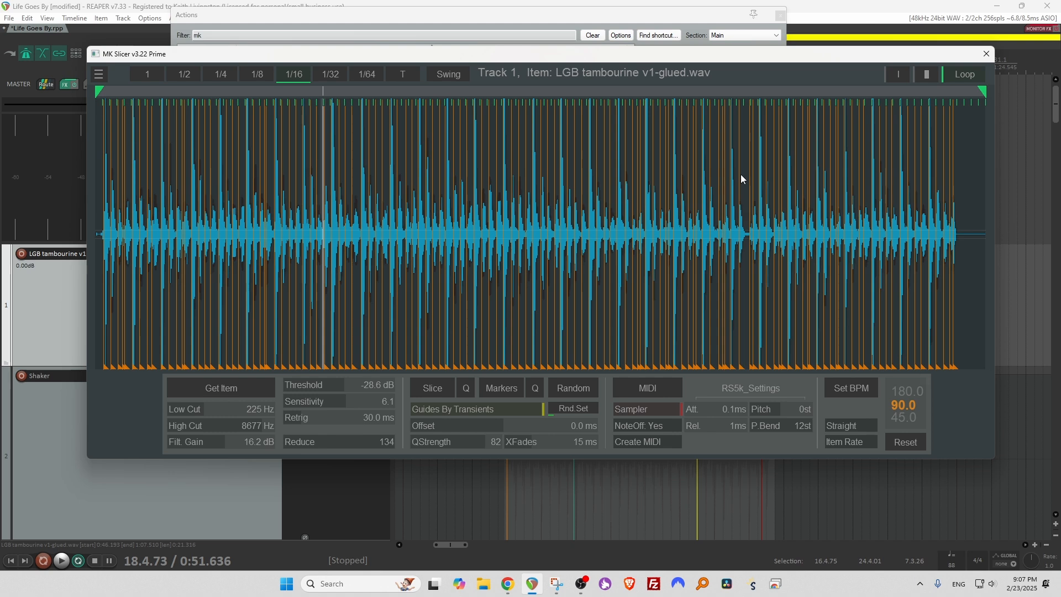
click(714, 154)
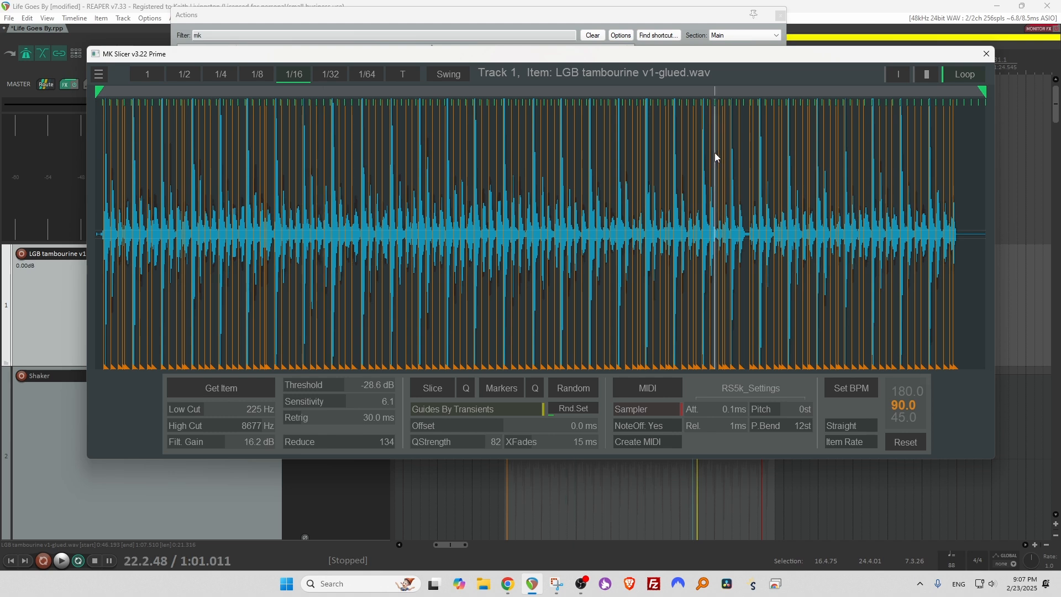
scroll(715, 153, up, 6)
scroll(714, 152, up, 5)
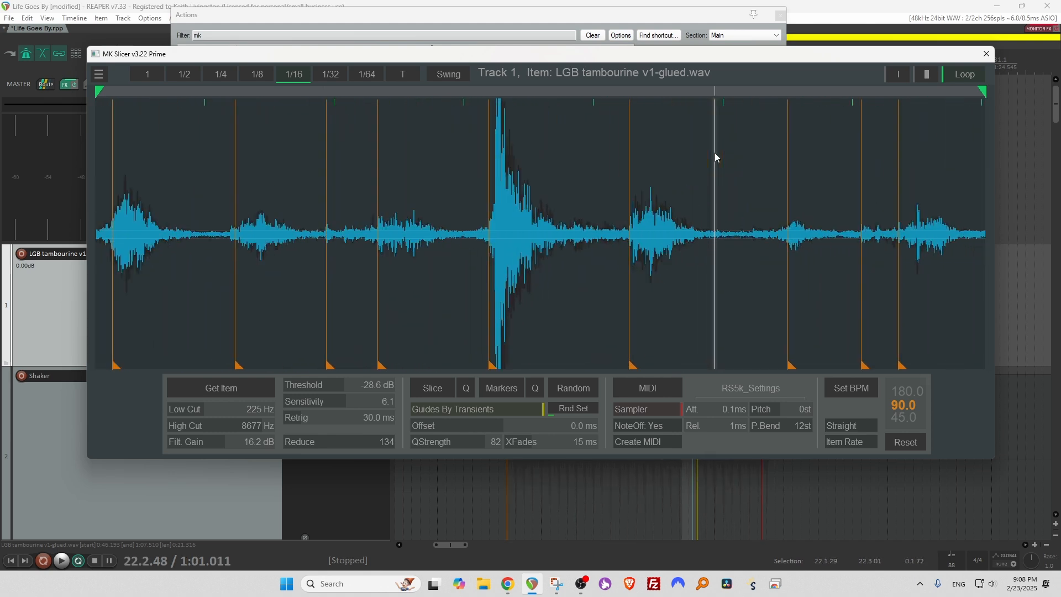
drag(788, 229, 776, 238)
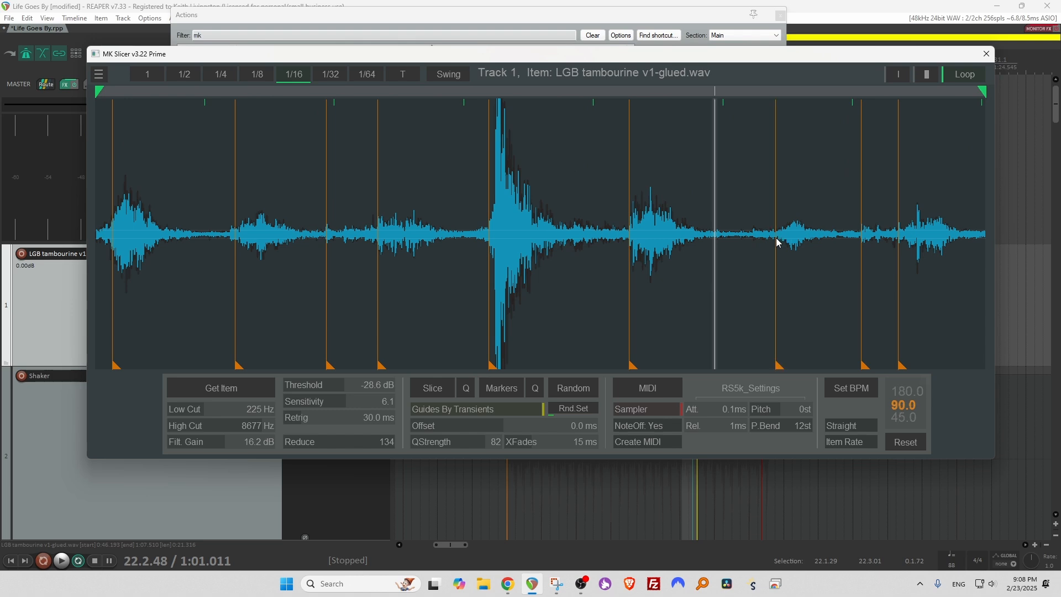
Step: Delete the two misplaced slice guides ahead of the soft tambourine hit just before 22.3 and add one at that hit's onset
right_click(860, 241)
right_click(898, 242)
right_click(904, 240)
scroll(904, 240, down, 8)
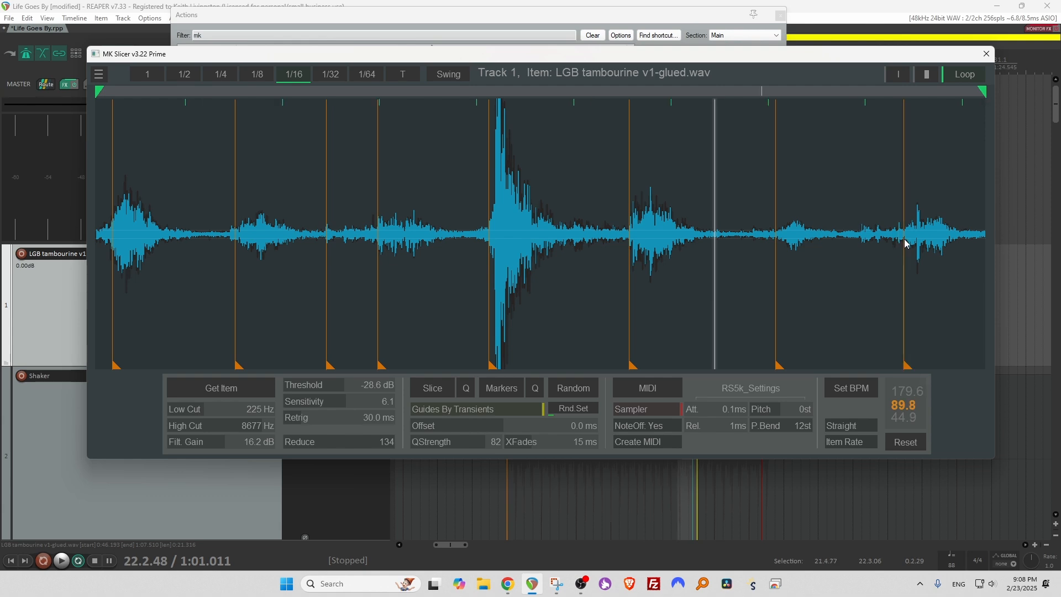
scroll(904, 242, down, 4)
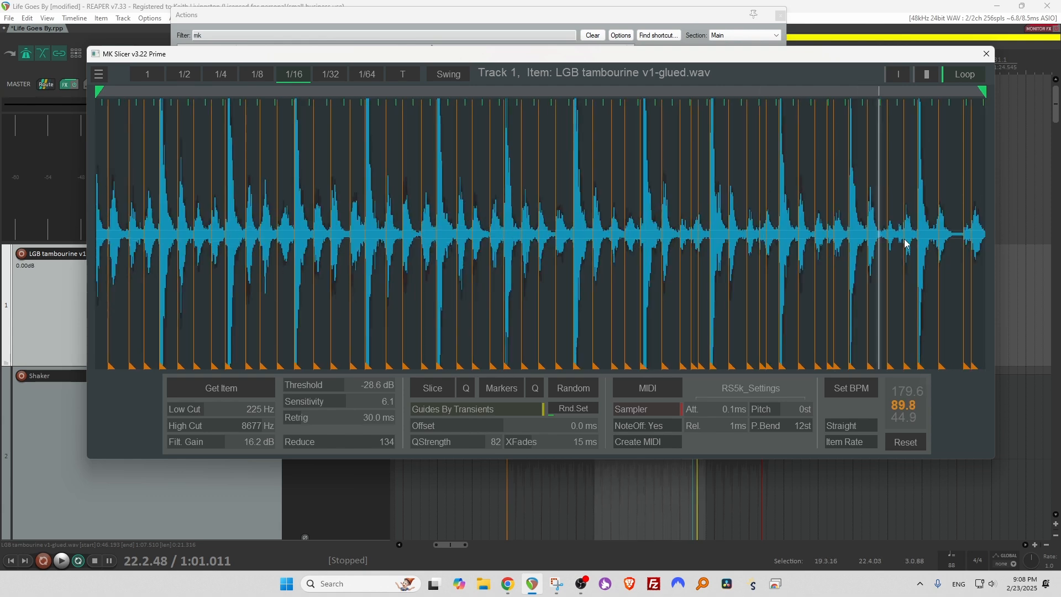
Step: Add a slice guide at the onset of the hit right after the silent gap near 22.3.55 and delete the misplaced guide on its swell
scroll(940, 237, up, 6)
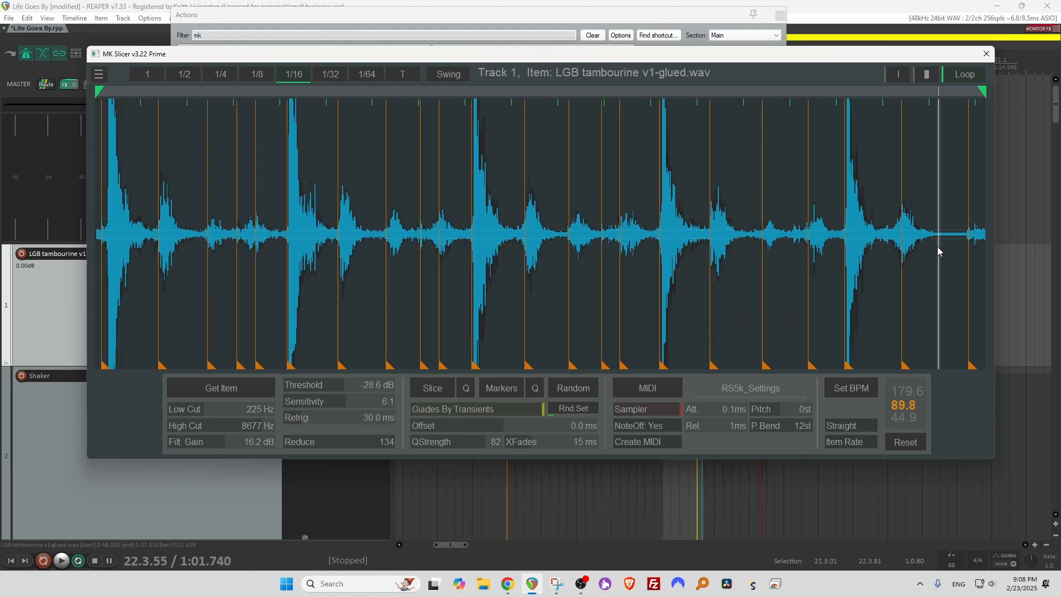
scroll(968, 246, down, 1)
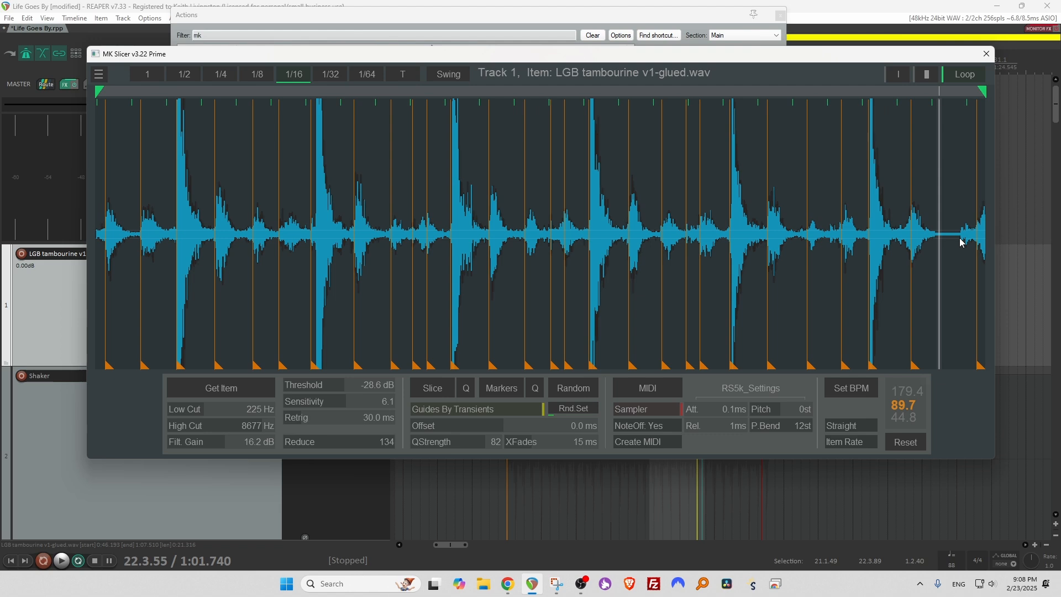
click(960, 239)
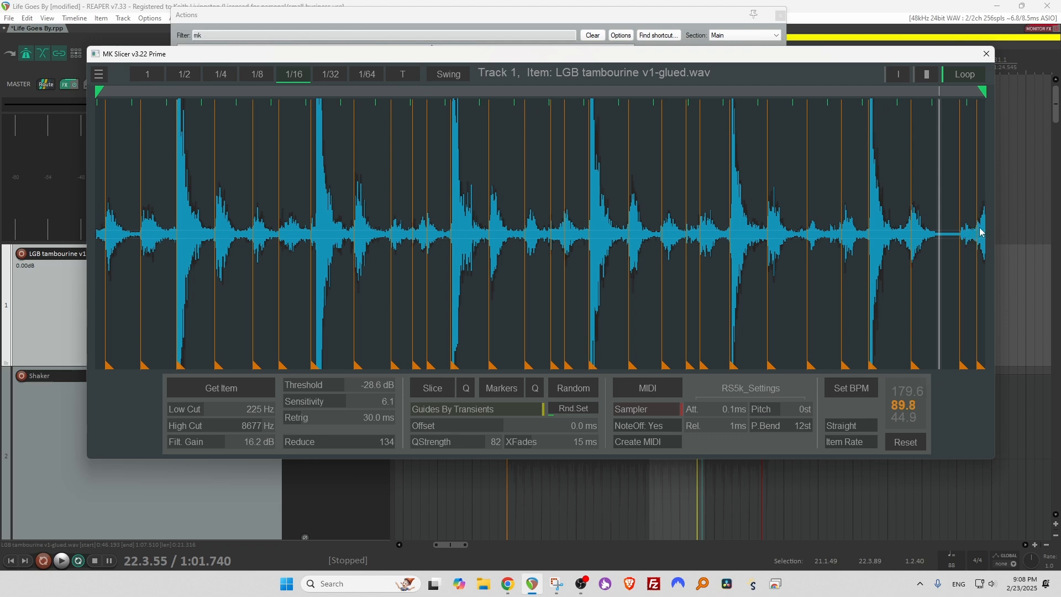
scroll(977, 230, down, 3)
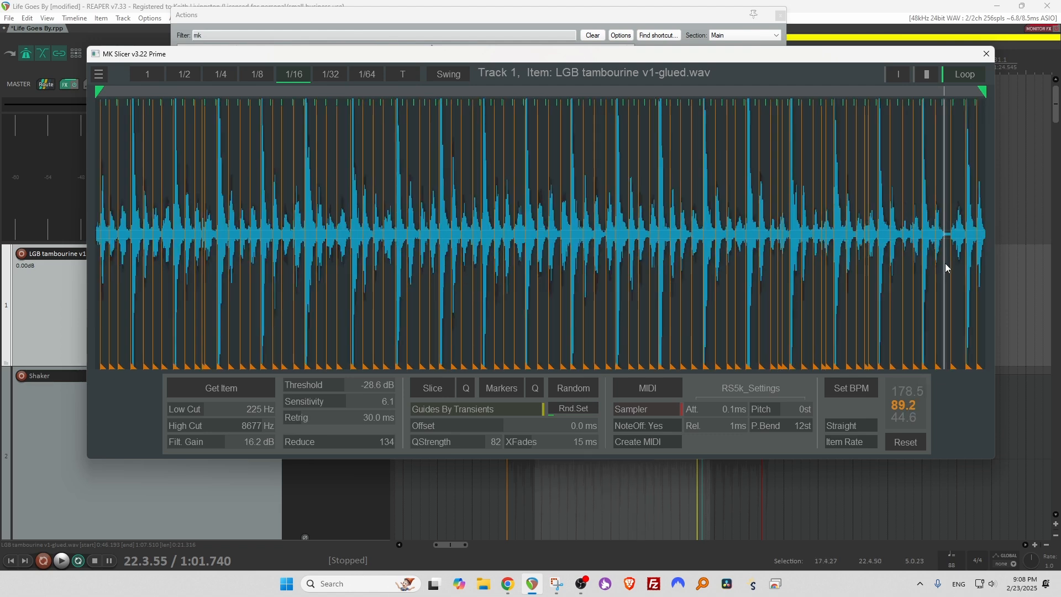
Step: Examine the slice guides around the silent gap near 22.3.55 and across the whole tambourine item
scroll(945, 263, down, 1)
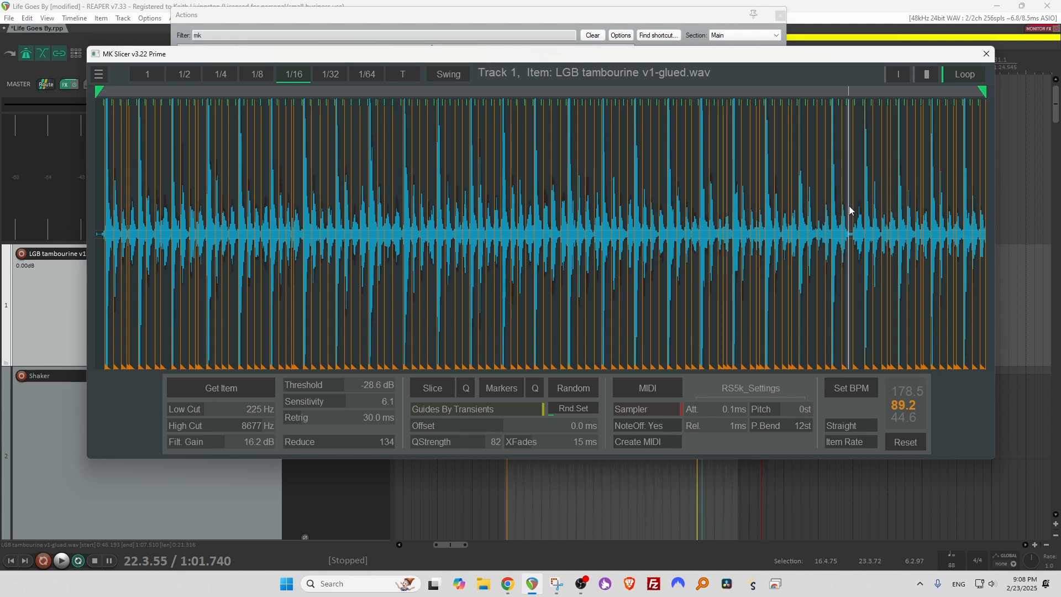
scroll(855, 200, up, 5)
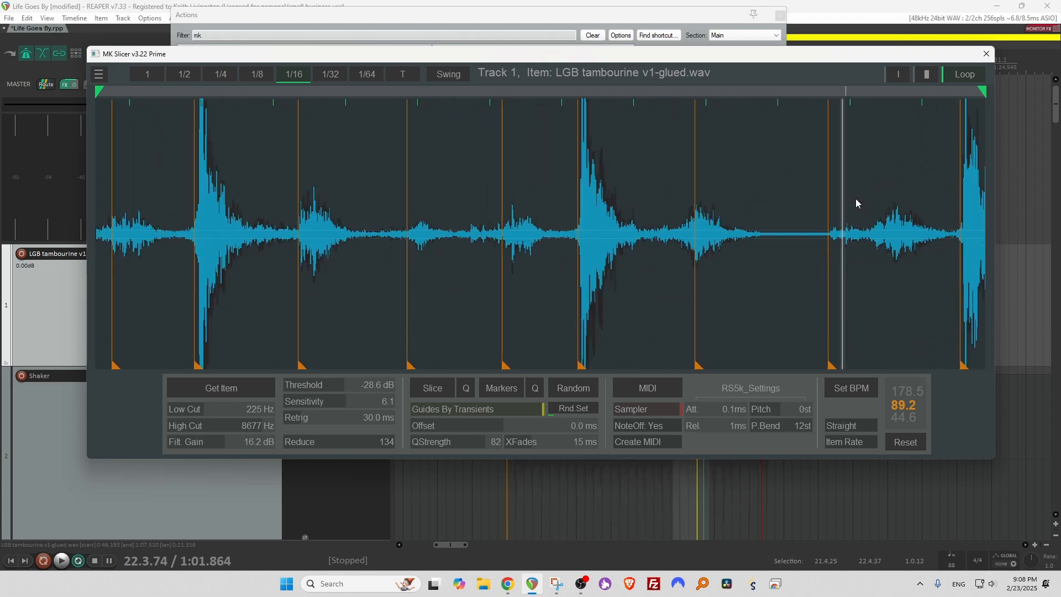
scroll(856, 200, down, 5)
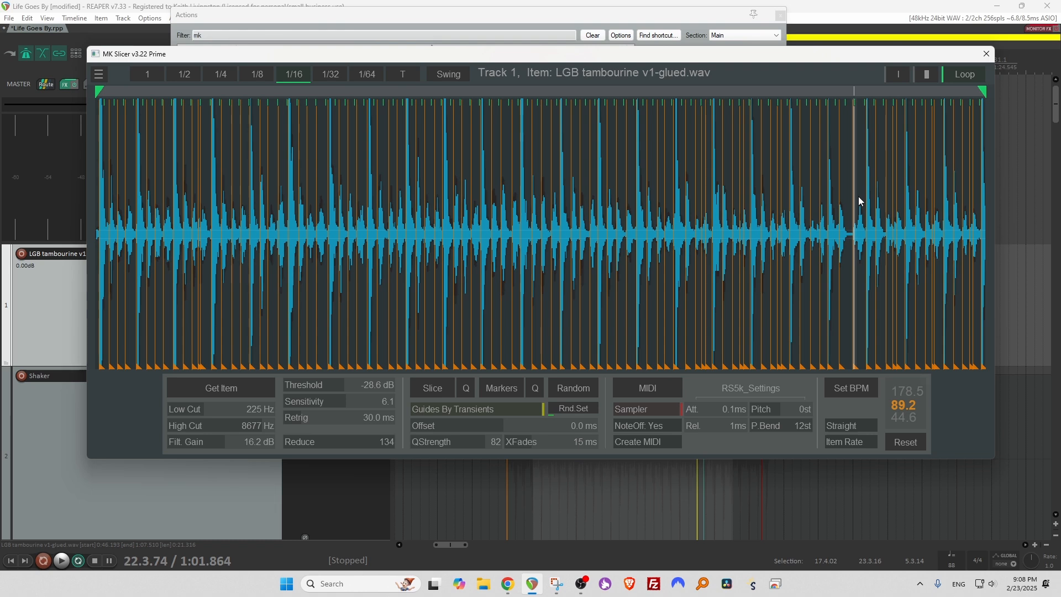
scroll(849, 209, up, 5)
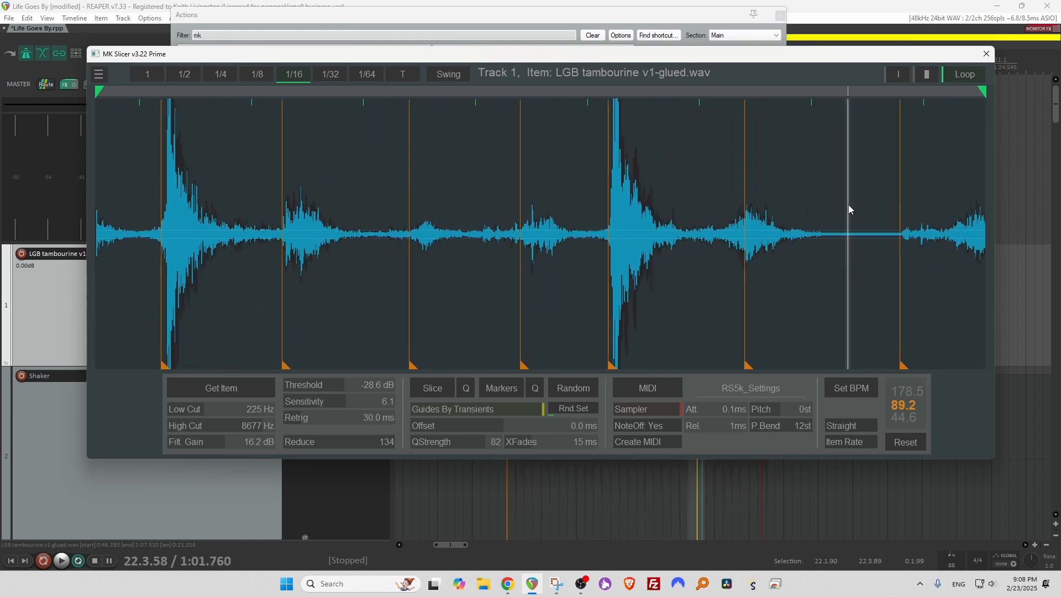
scroll(849, 209, down, 5)
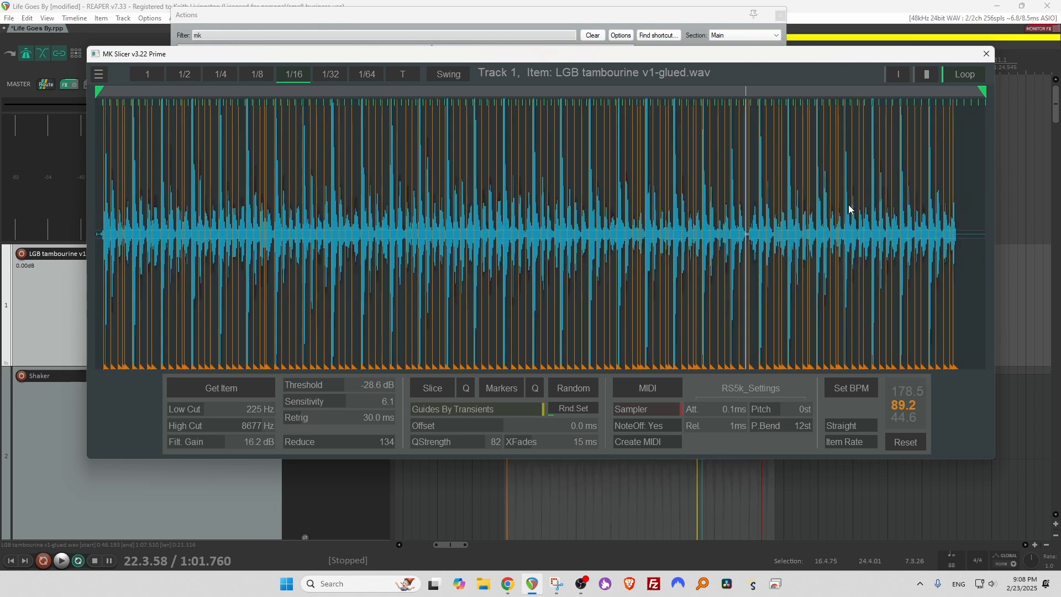
click(756, 178)
scroll(755, 178, up, 3)
scroll(756, 178, up, 4)
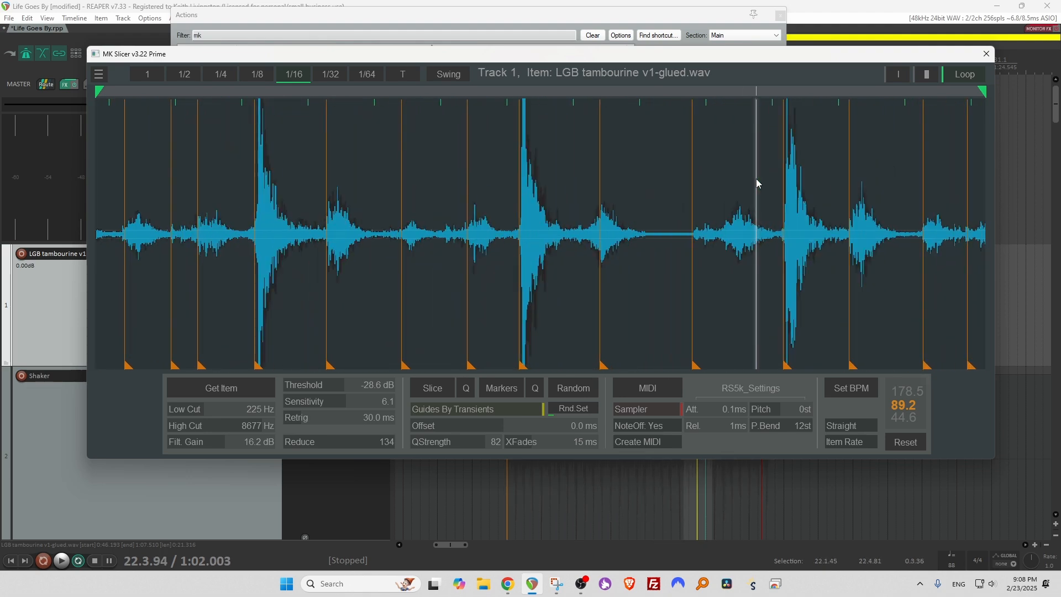
click(717, 159)
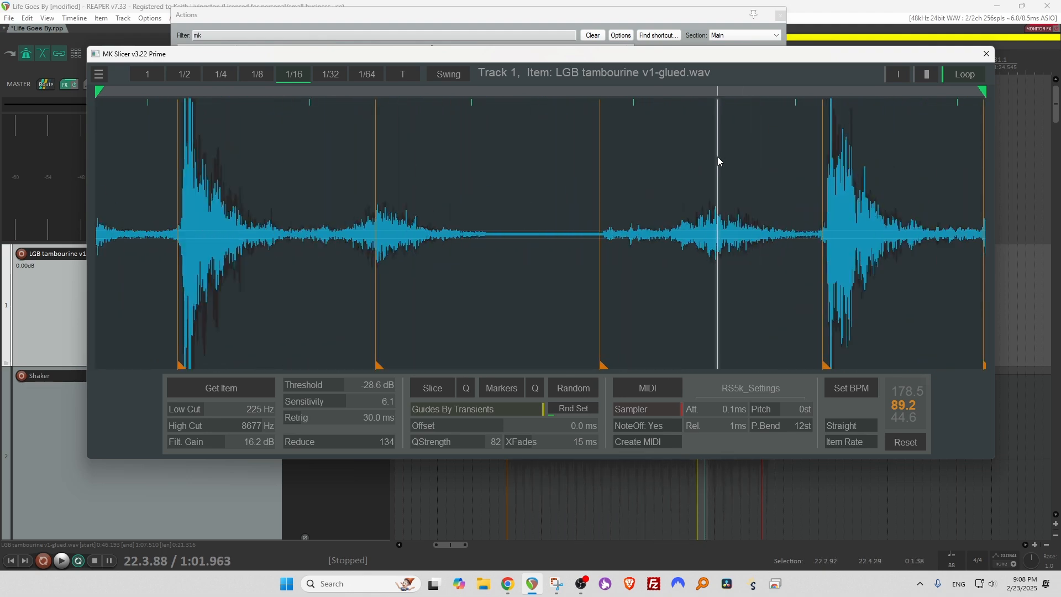
scroll(718, 160, down, 5)
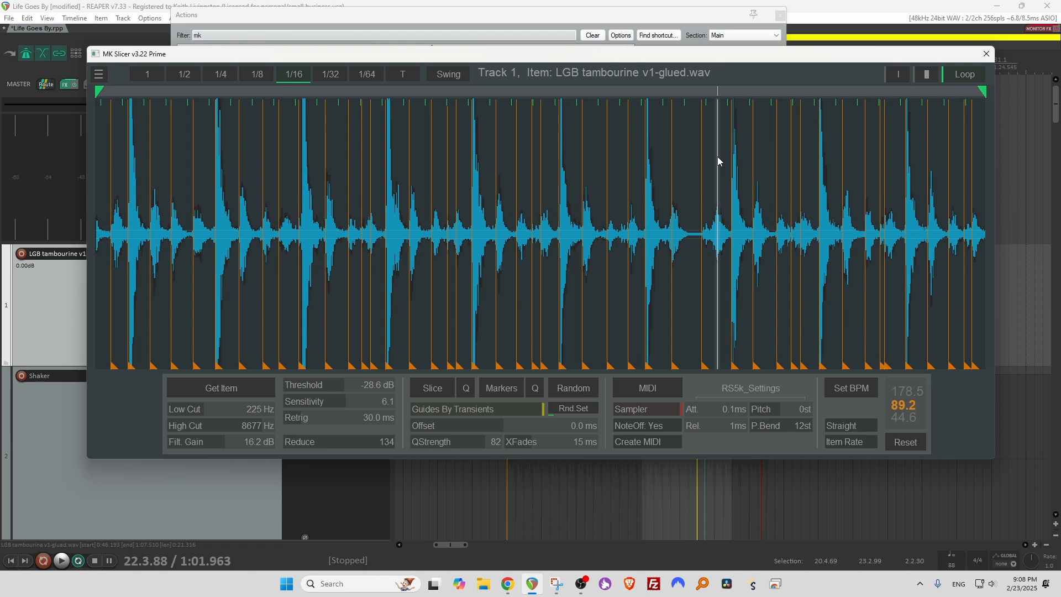
scroll(666, 179, down, 2)
scroll(563, 215, down, 1)
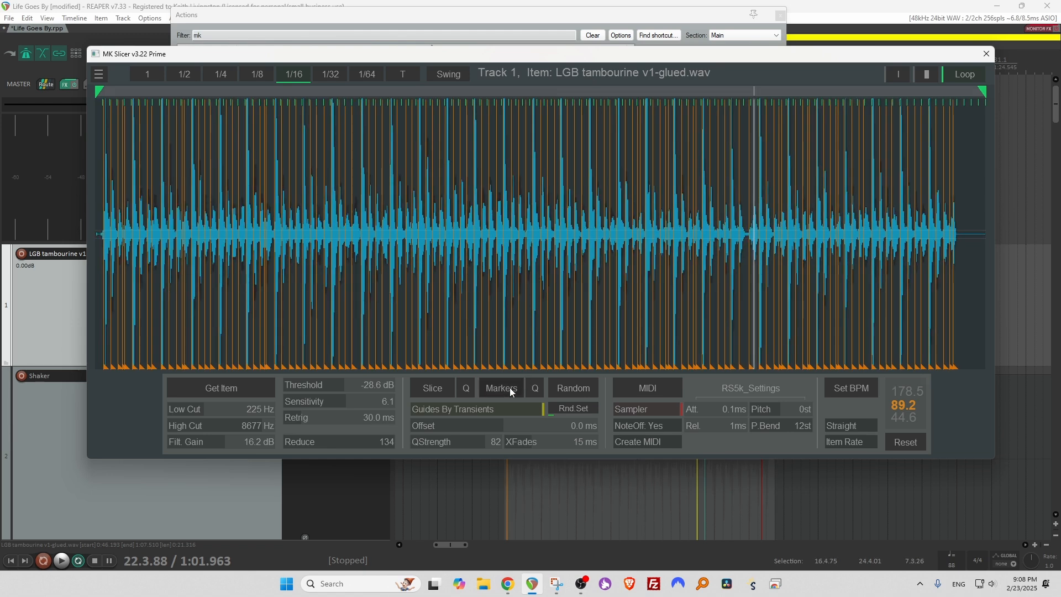
Step: Close the Actions window, and reposition and shrink the MK Slicer window so the tambourine item in the arrangement is uncovered
drag(577, 56, 590, 189)
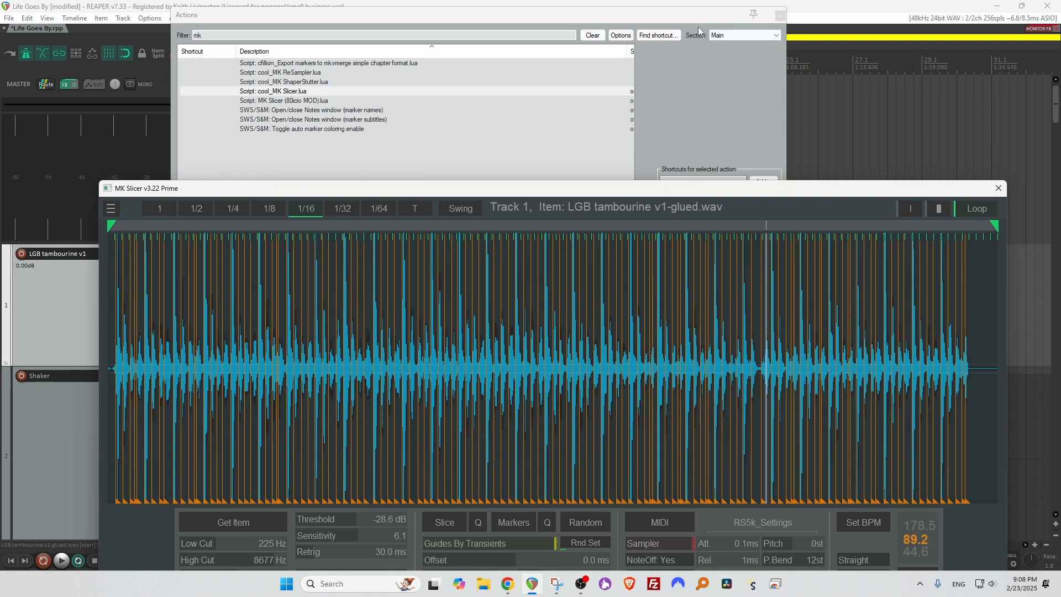
click(690, 13)
key(Escape)
drag(732, 190, 692, 326)
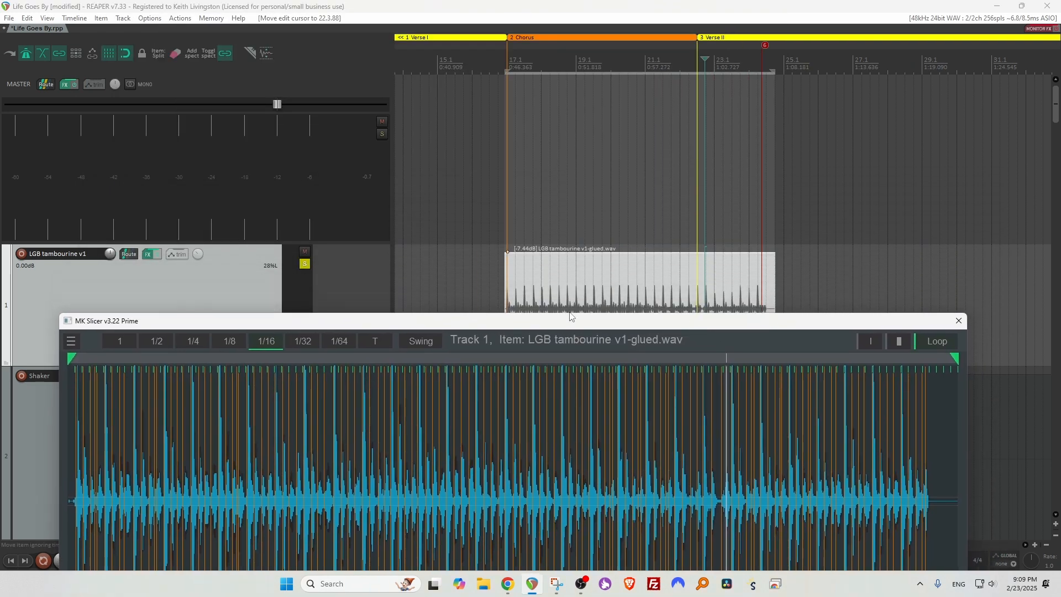
drag(562, 315, 542, 60)
drag(947, 469, 672, 333)
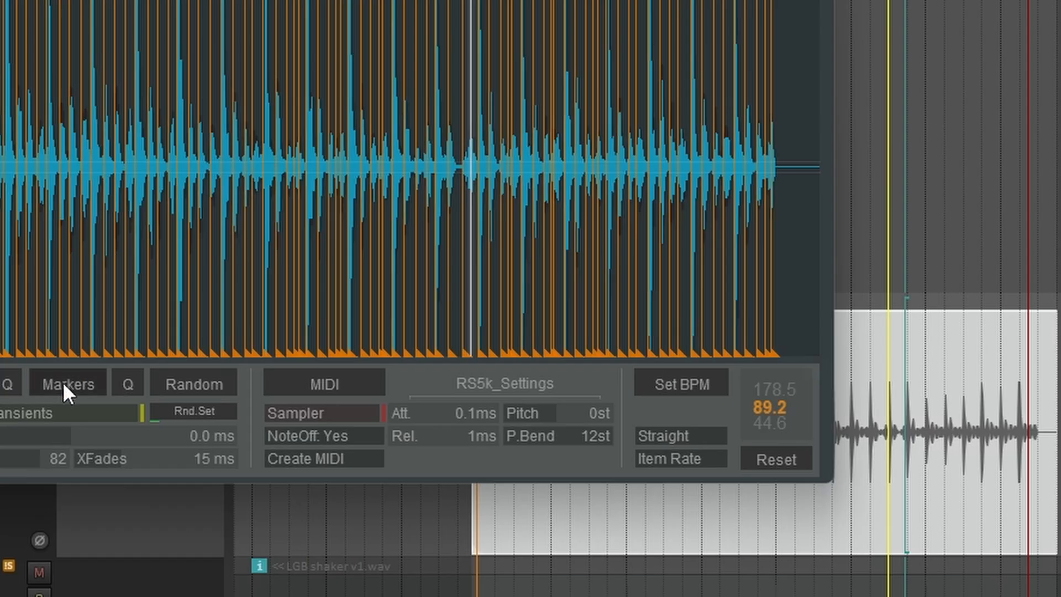
Step: Create stretch markers on the tambourine item from the slice guides and quantize them, then close MK Slicer
click(62, 381)
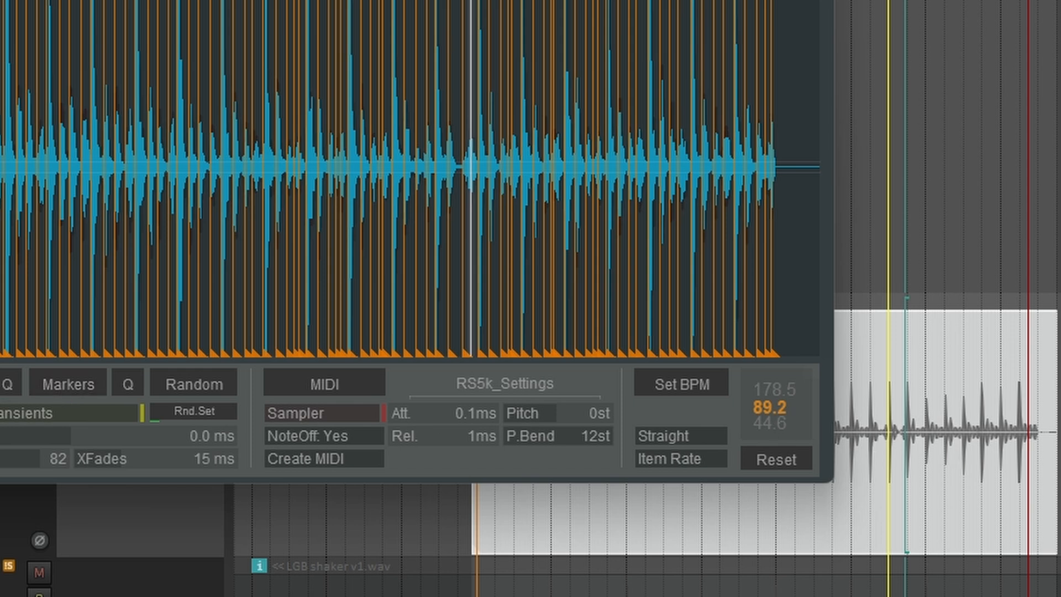
scroll(936, 323, up, 5)
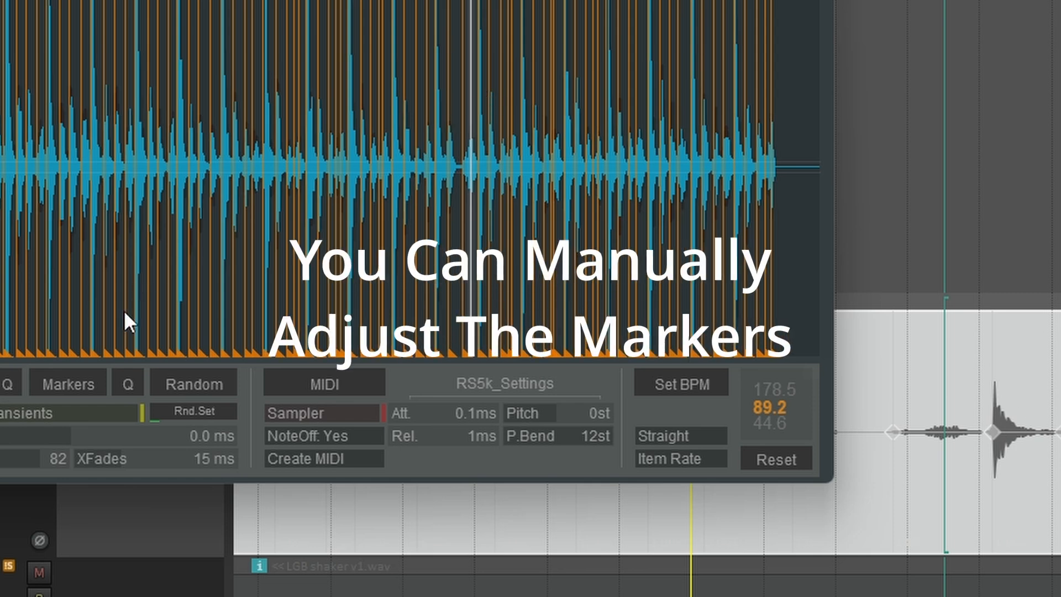
click(129, 384)
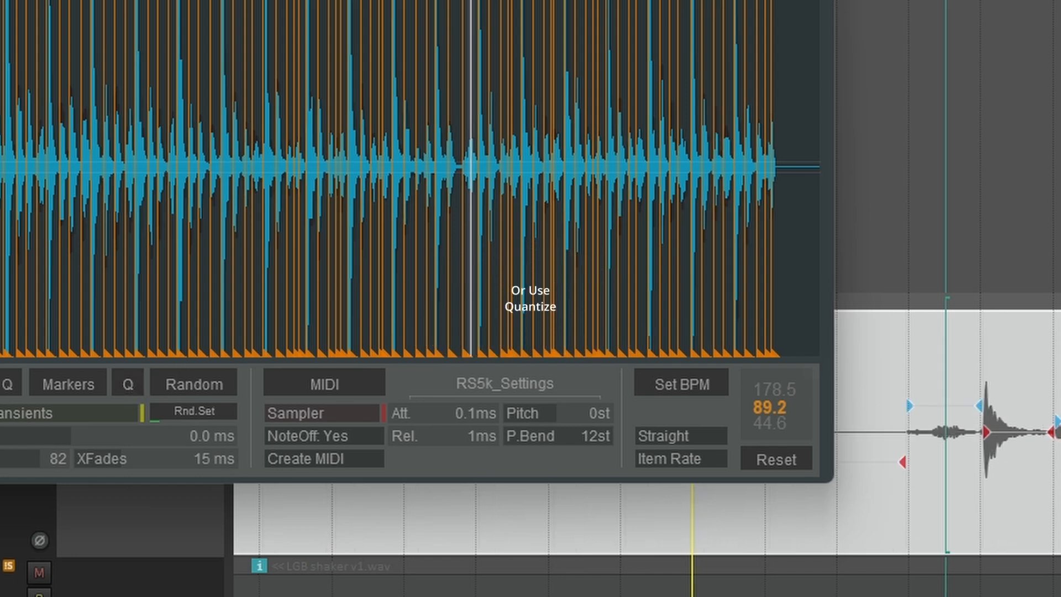
key(Escape)
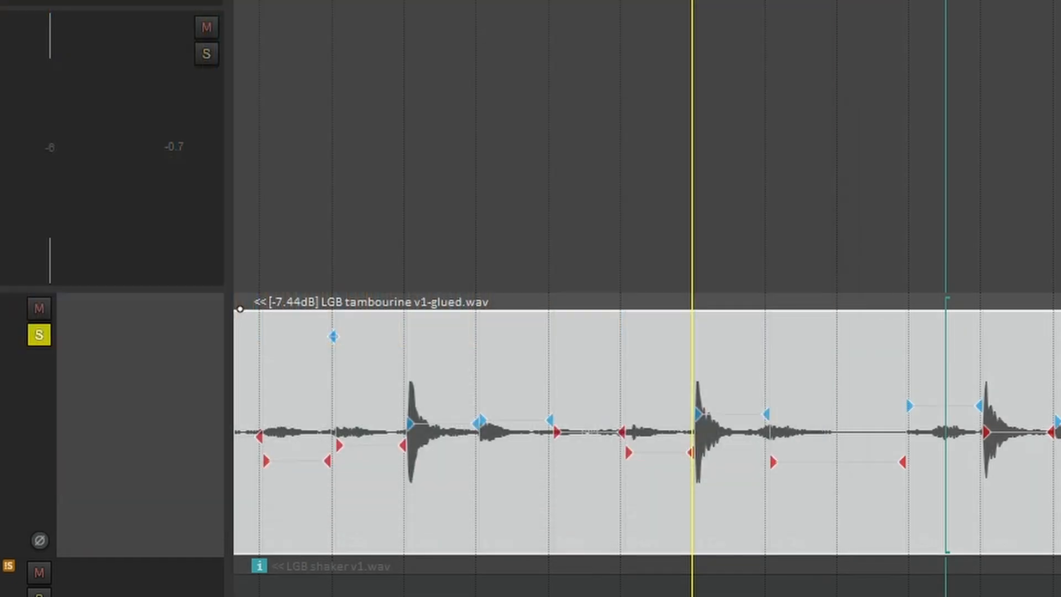
Step: Play the quantized tambourine item from 16.4.00 to check its timing
scroll(646, 431, down, 10)
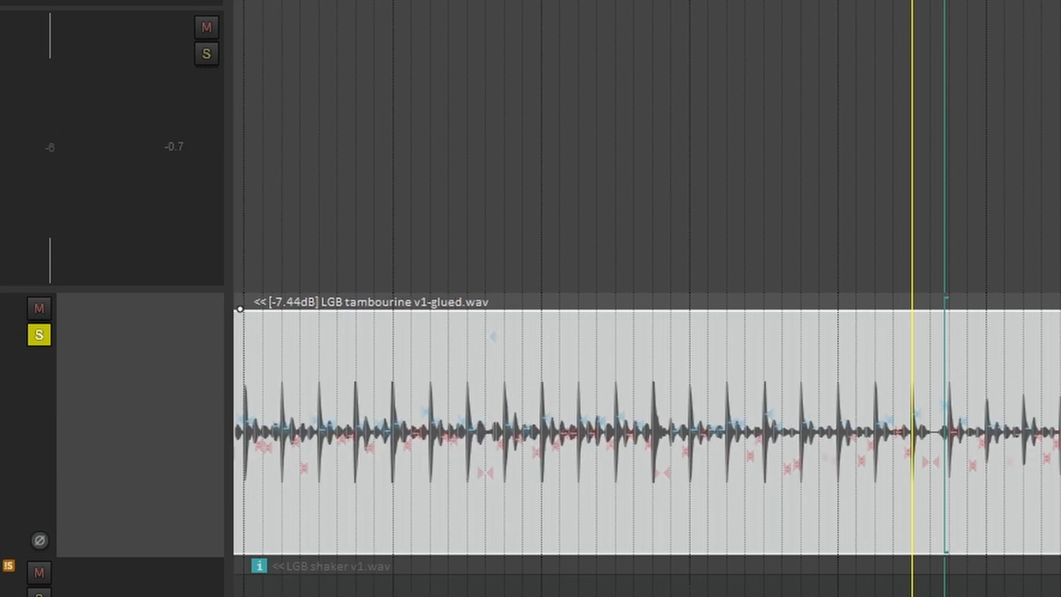
scroll(646, 431, left, 7)
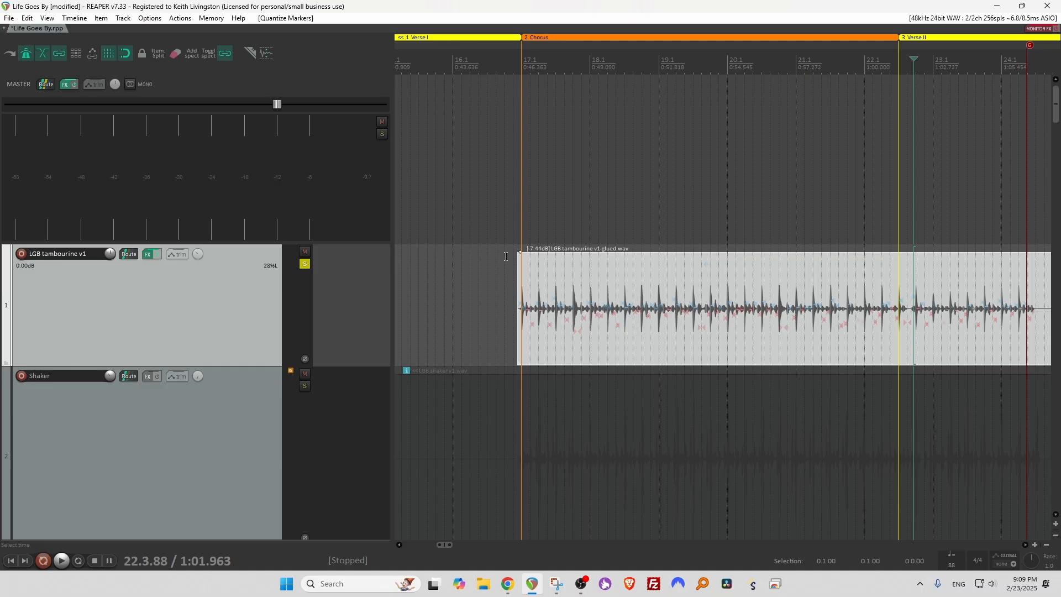
click(505, 257)
key(space)
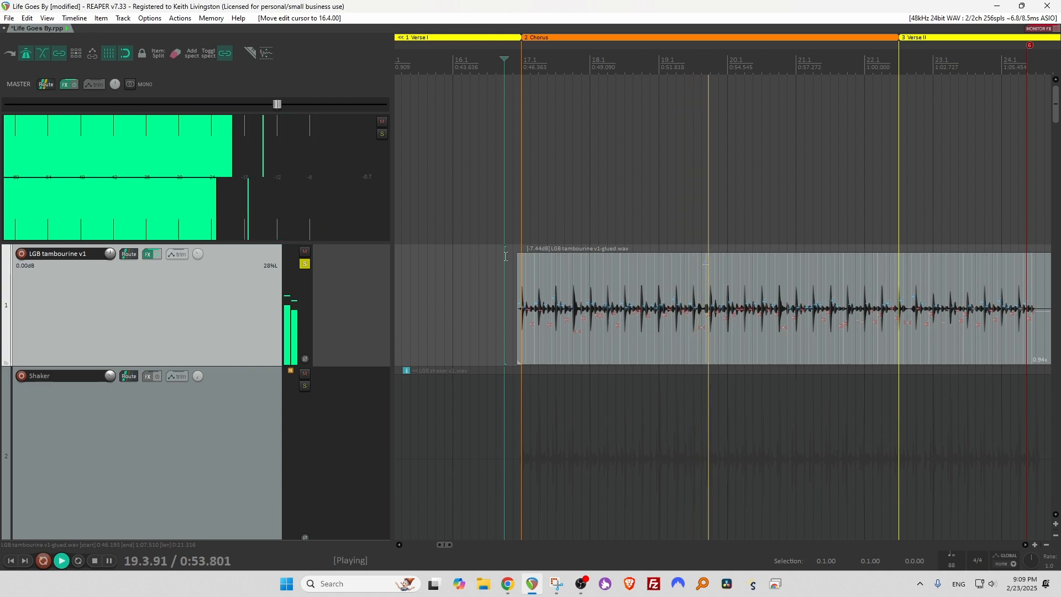
key(space)
Step: Try to shift the stretch marker just before 17.4.50 on the tambourine item, and turn off snapping
click(567, 238)
scroll(566, 238, up, 5)
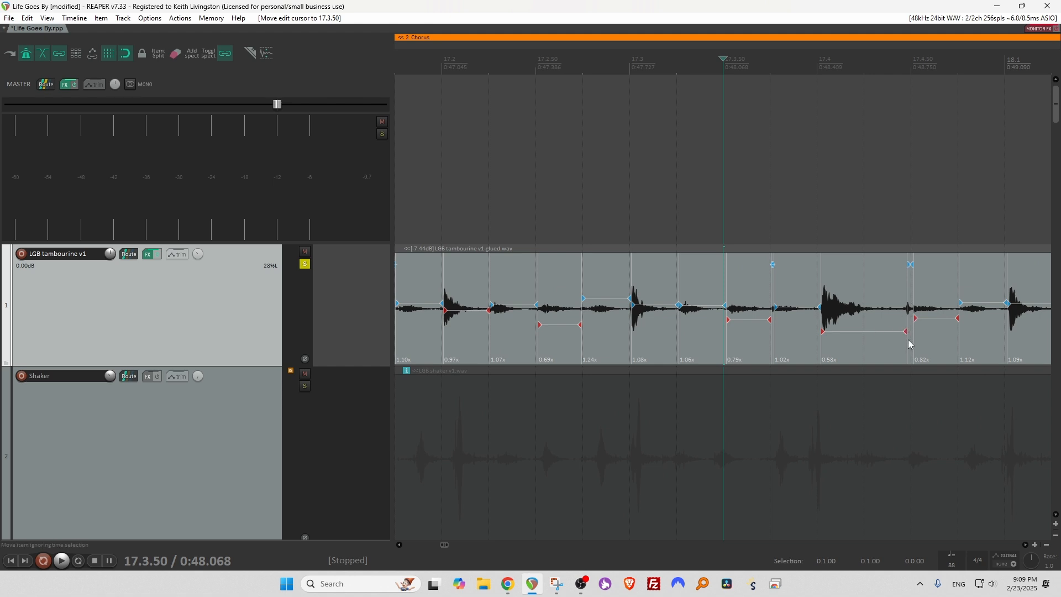
drag(904, 332, 907, 331)
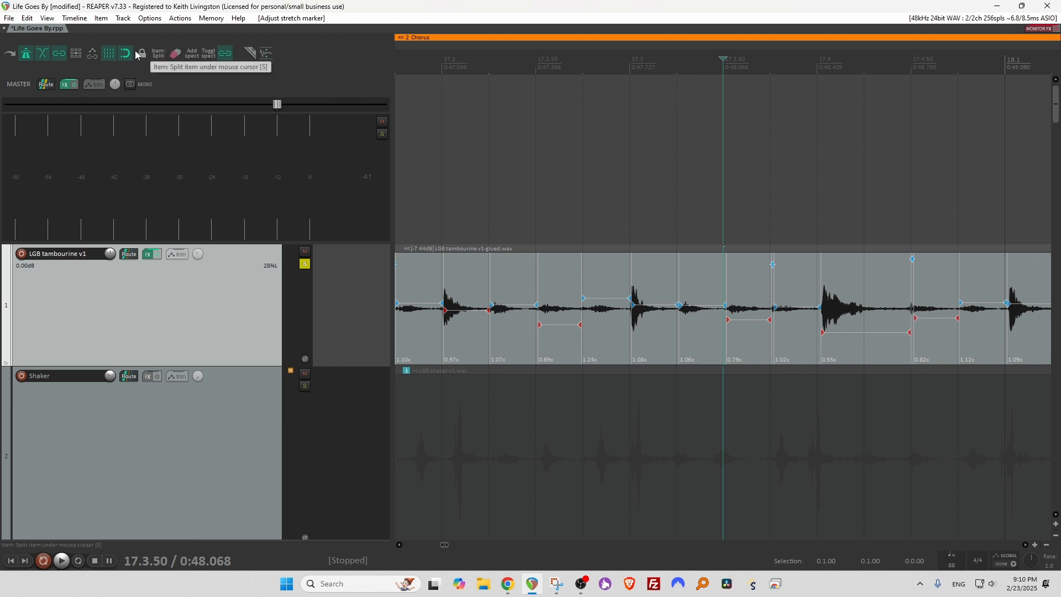
click(125, 53)
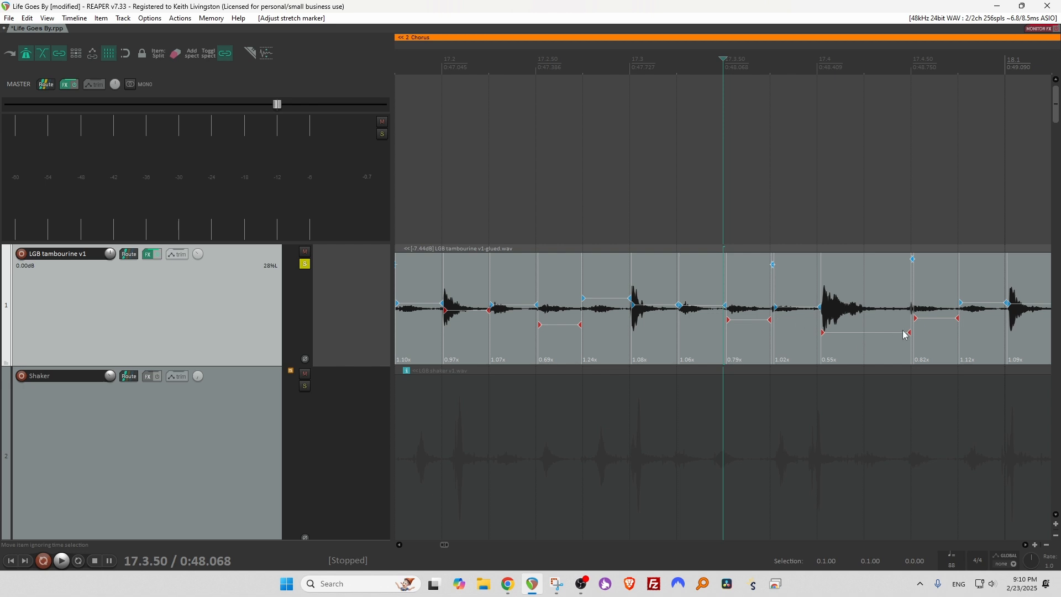
Step: Play the tambourine from 17.2.98 and move the stretch marker on the soft hit near 17.4.50 earlier, to about 17.4.25
click(625, 179)
key(space)
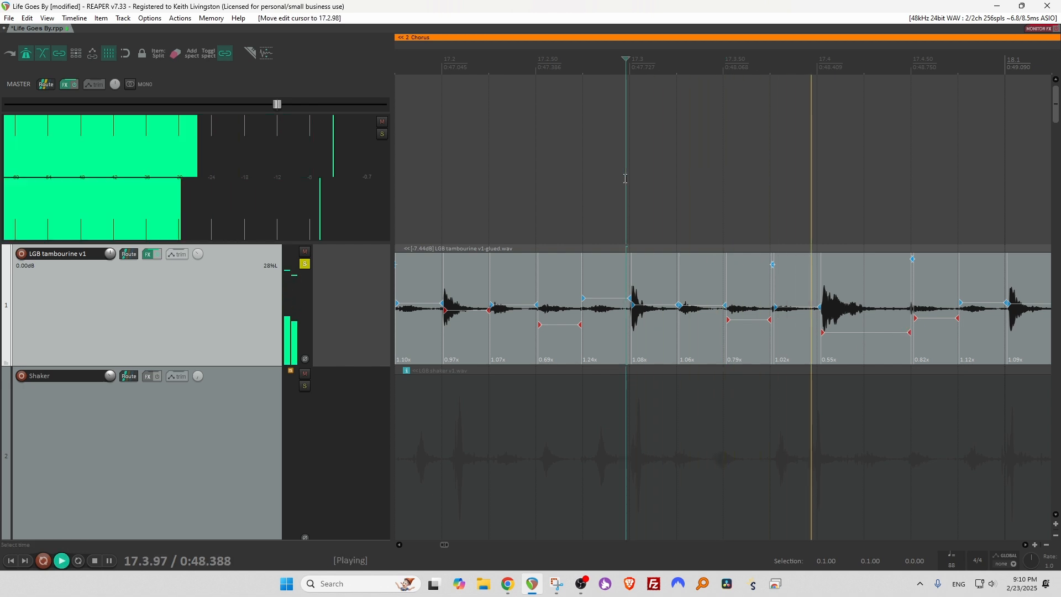
key(space)
mouse_move(910, 332)
mouse_down()
mouse_move(740, 332)
mouse_move(880, 331)
mouse_move(864, 330)
mouse_up()
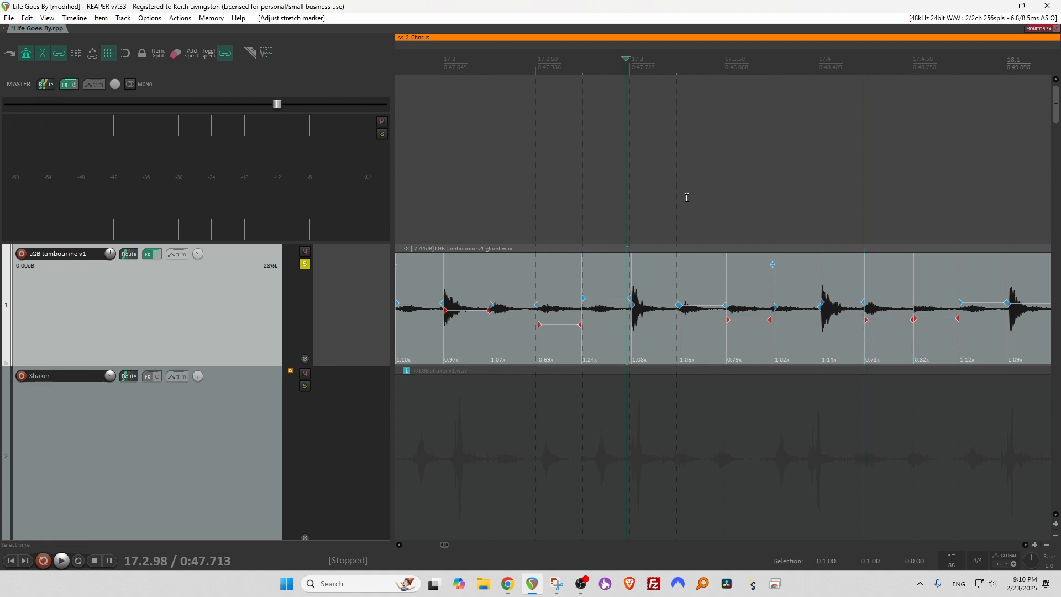
Step: Play the tambourine item from 17.2.19 to check the corrected hit and the timing that follows
click(475, 136)
key(space)
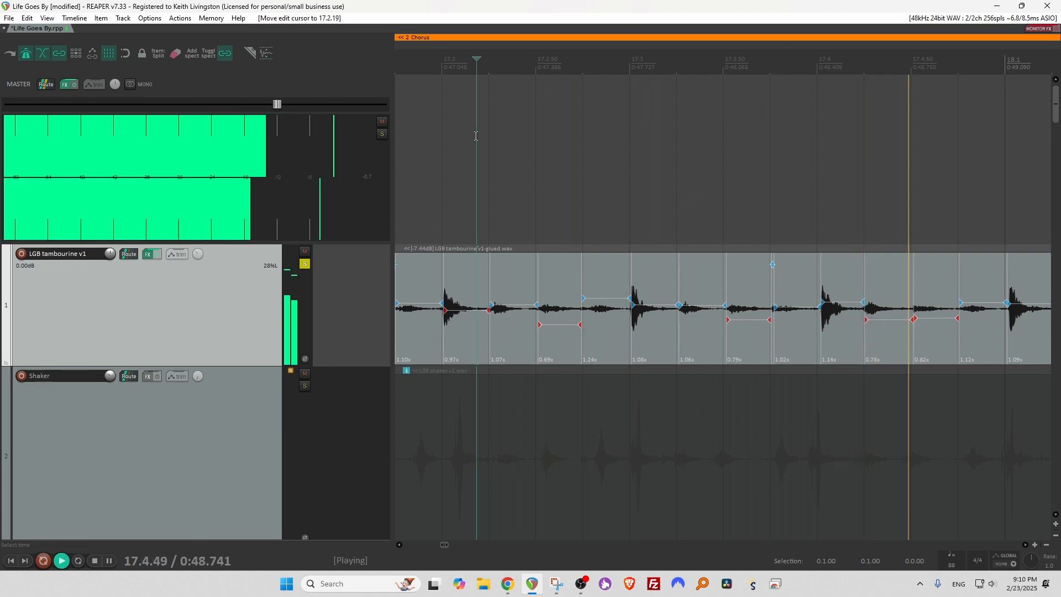
scroll(476, 136, down, 2)
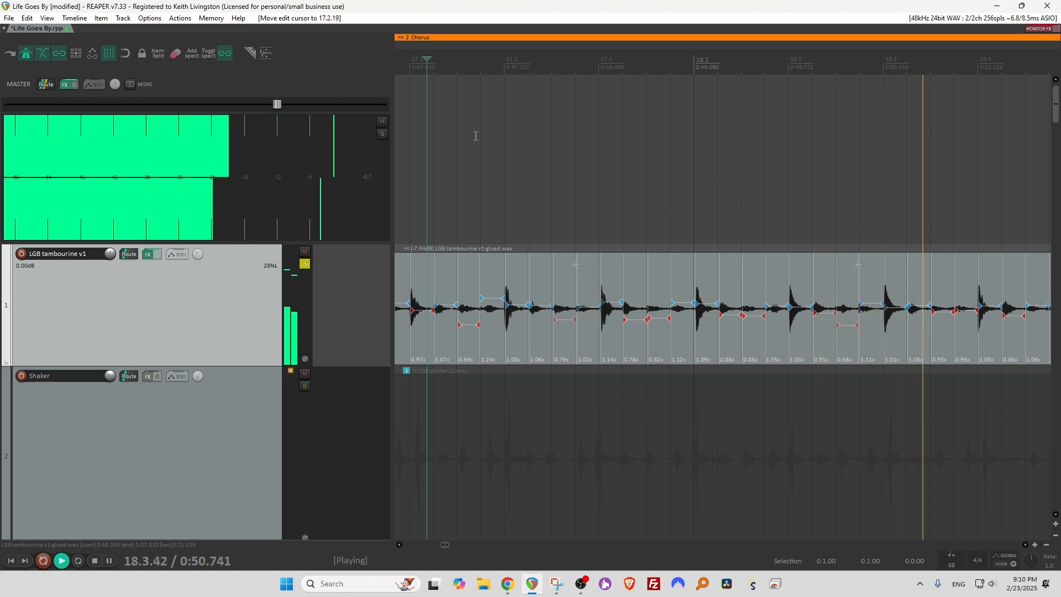
scroll(475, 136, down, 1)
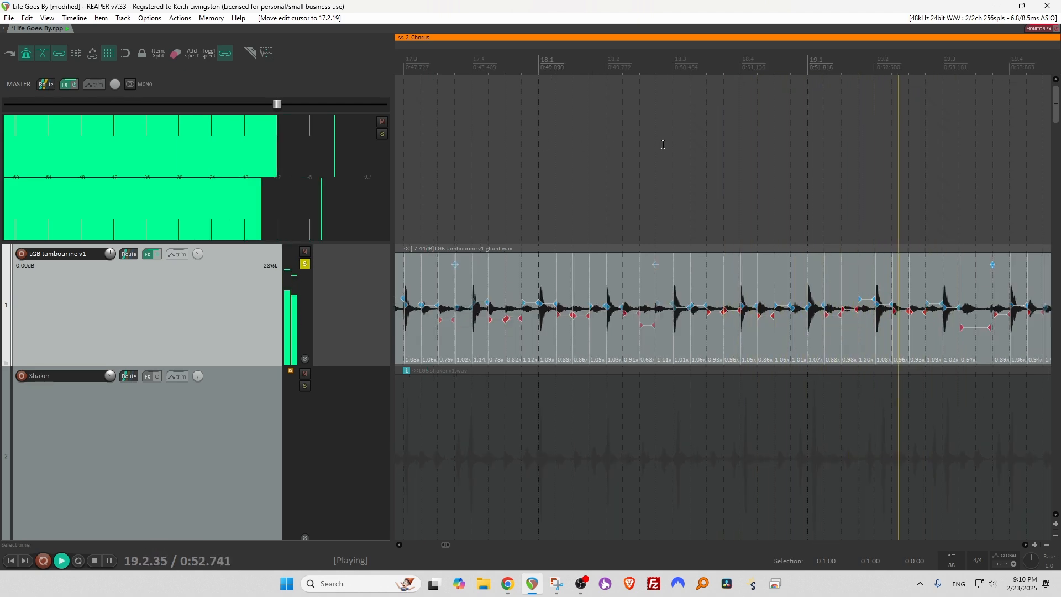
key(space)
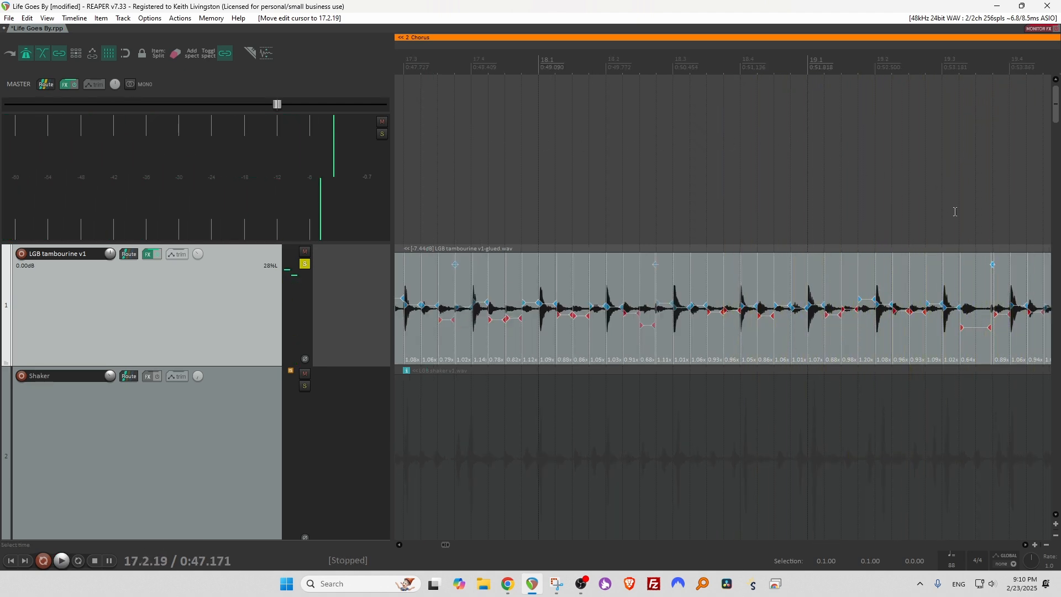
Step: Move the stretch marker just before 19.3.75 on the tambourine item earlier, to 19.3.50
click(973, 212)
scroll(972, 212, up, 6)
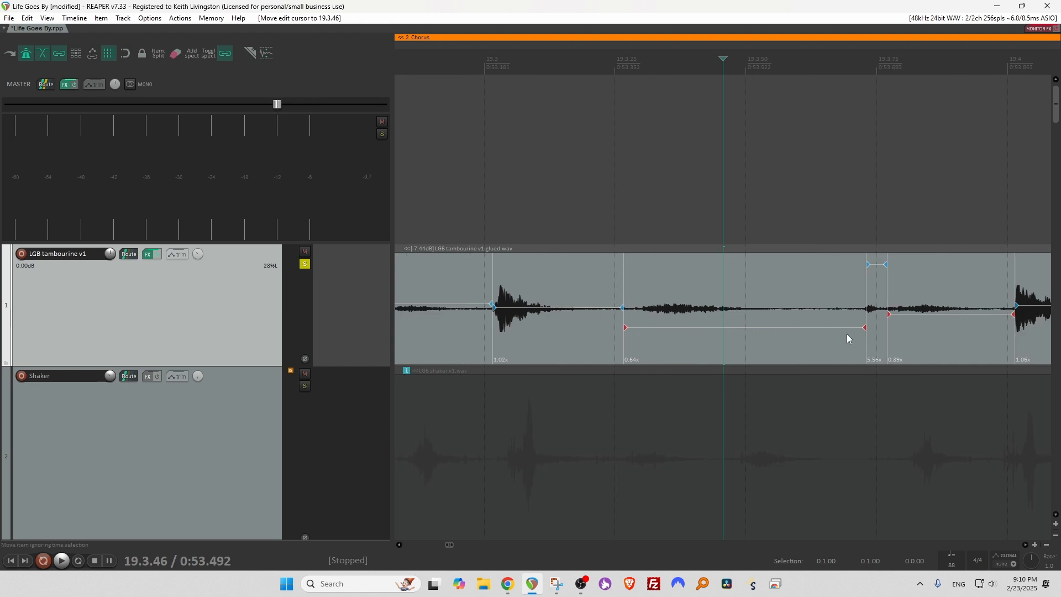
click(865, 330)
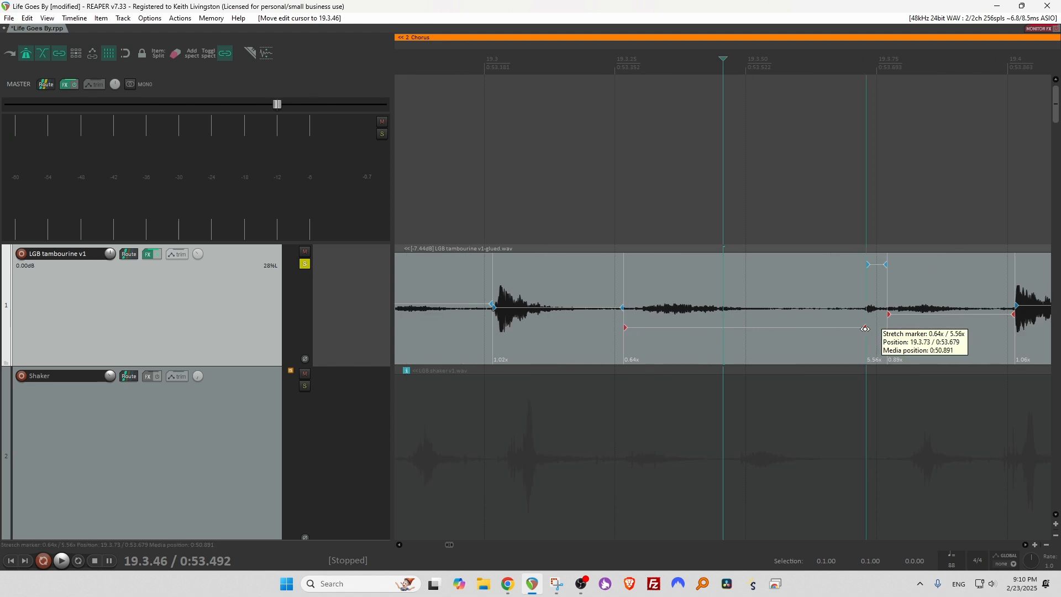
drag(865, 329, 745, 329)
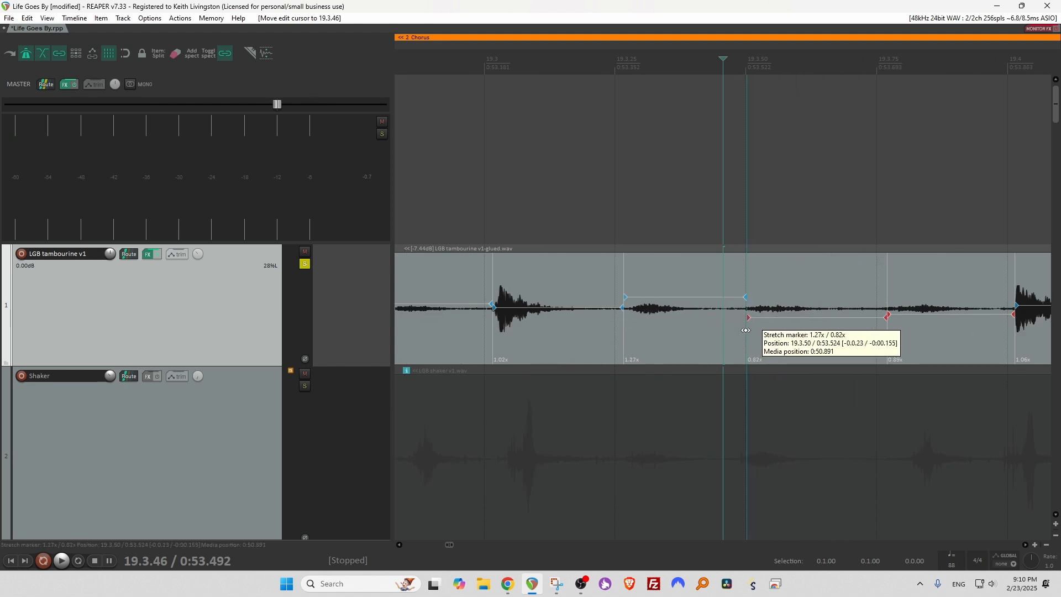
scroll(752, 261, down, 5)
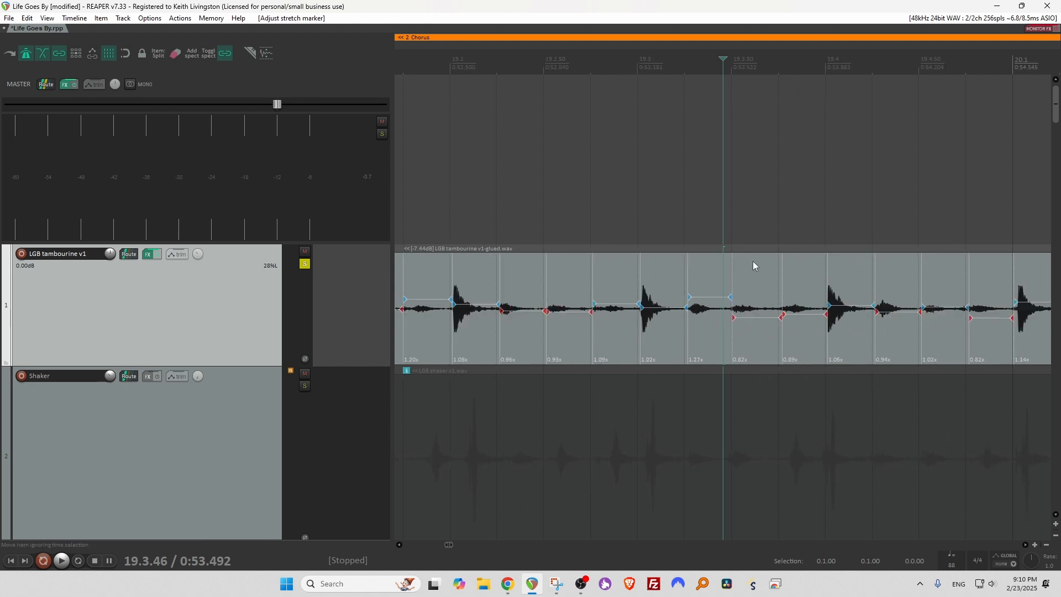
Step: Play the tambourine from 19.2.07 and move the stretch marker just before 20.4.50 earlier, to about 20.4.25
click(592, 192)
key(space)
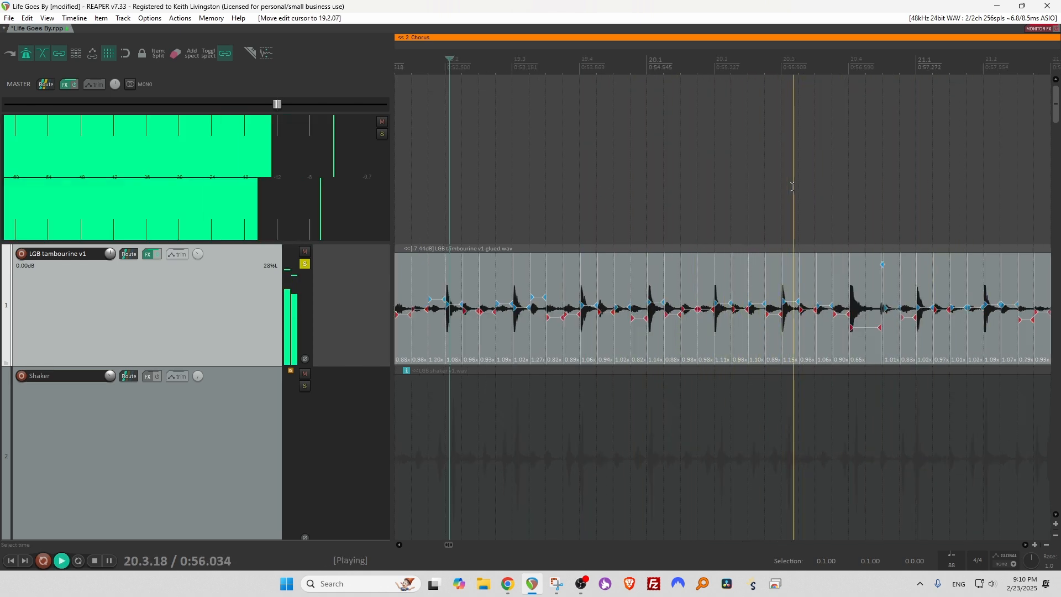
key(space)
scroll(874, 219, up, 3)
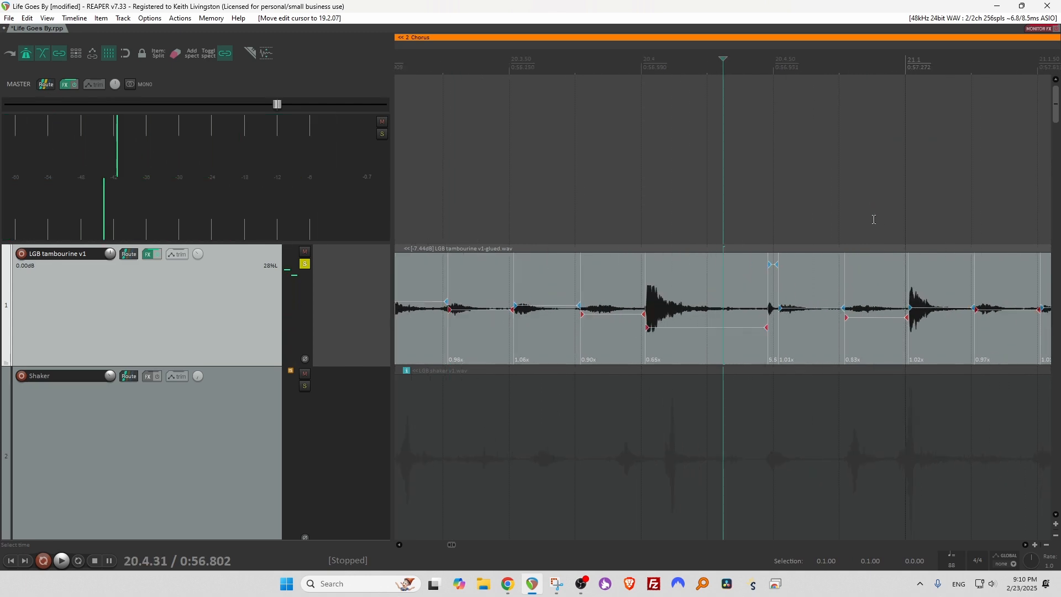
drag(766, 326, 712, 330)
Step: Play on to 22.3.72 and try to move the two tambourine stretch markers after 22.4 earlier, to about 22.4.04 and 22.4.28
scroll(814, 293, down, 8)
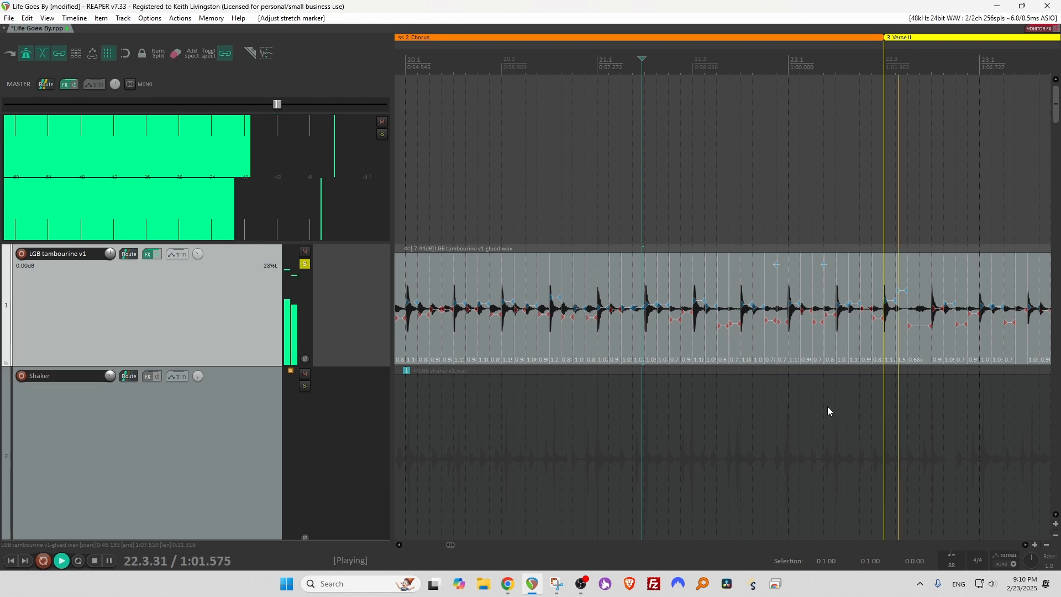
key(space)
scroll(827, 406, up, 5)
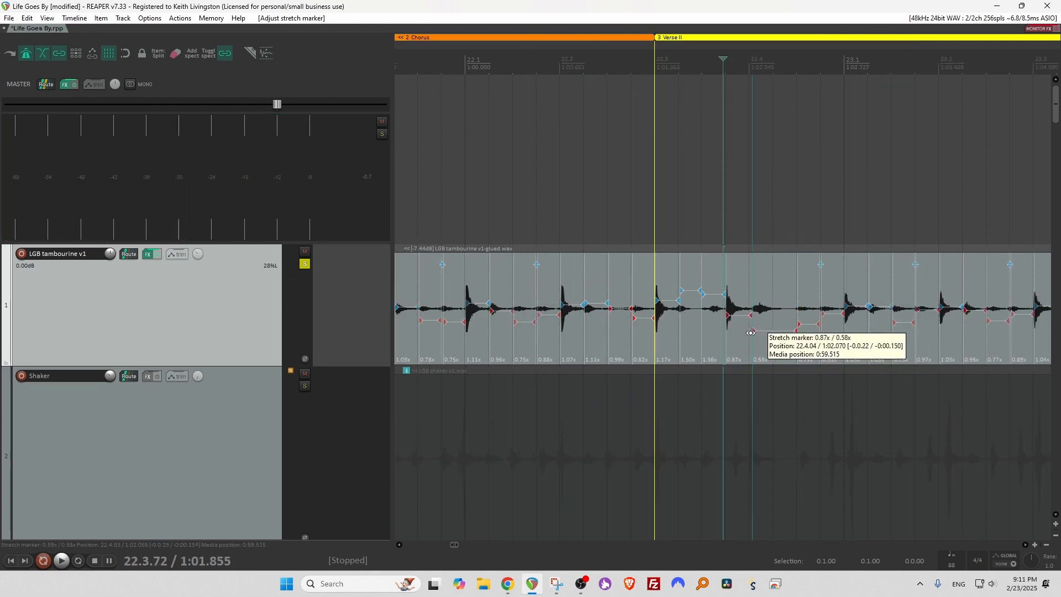
drag(752, 333, 774, 334)
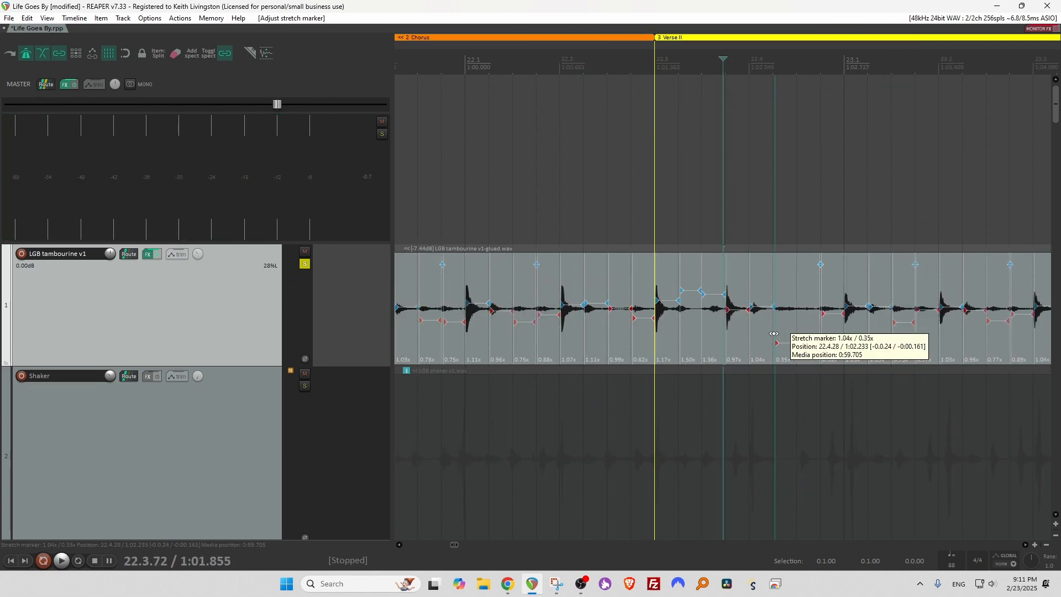
Step: Play the tambourine item from 22.1.15 to check the timing of the hits around 22.4
key(space)
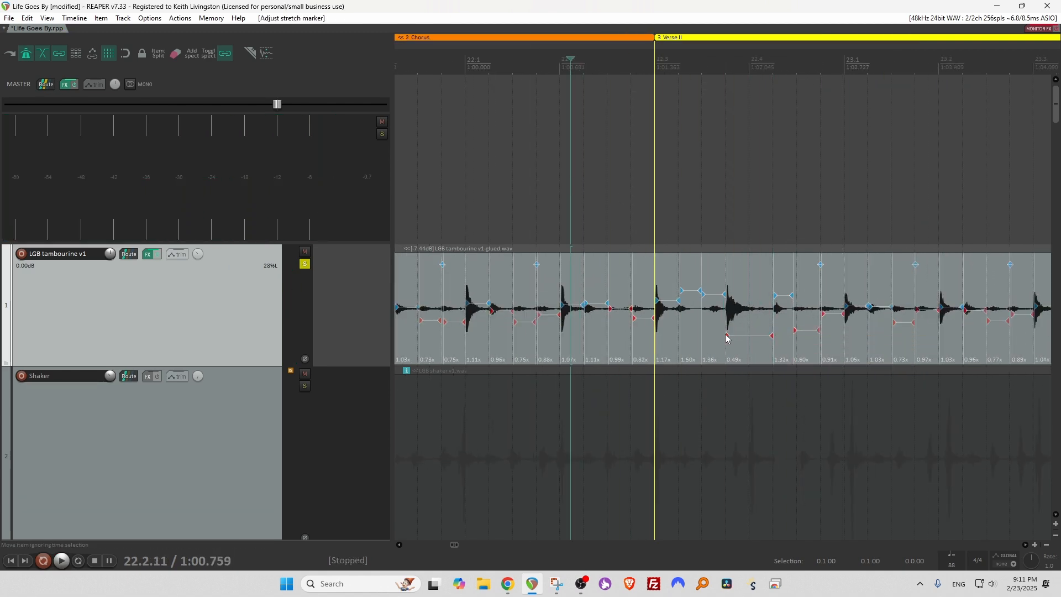
click(479, 150)
key(space)
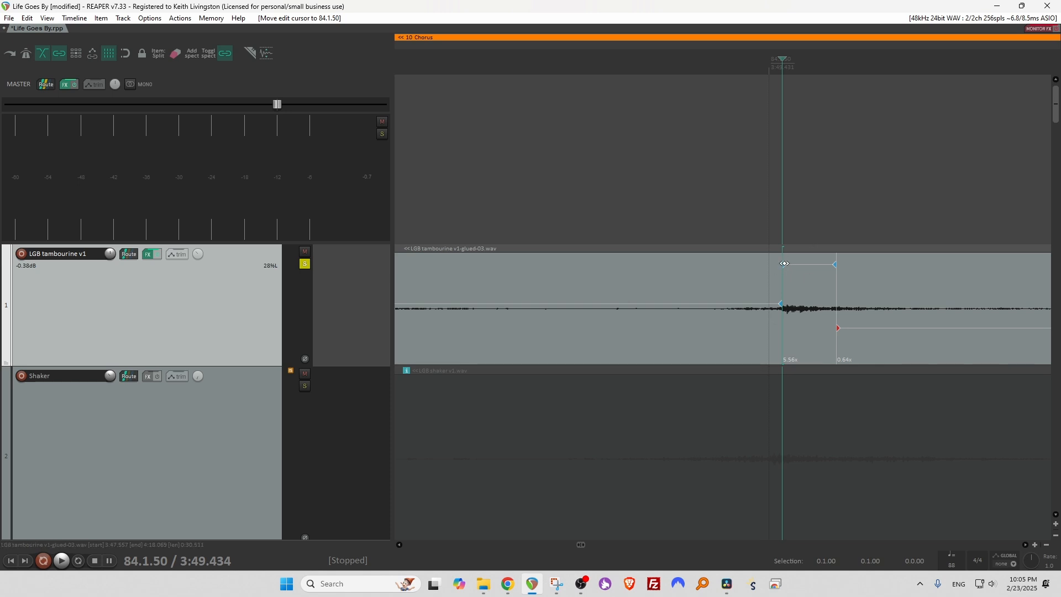
Step: Remove the unneeded stretch marker at 84.1.50 on the tambourine item
alt+click(784, 267)
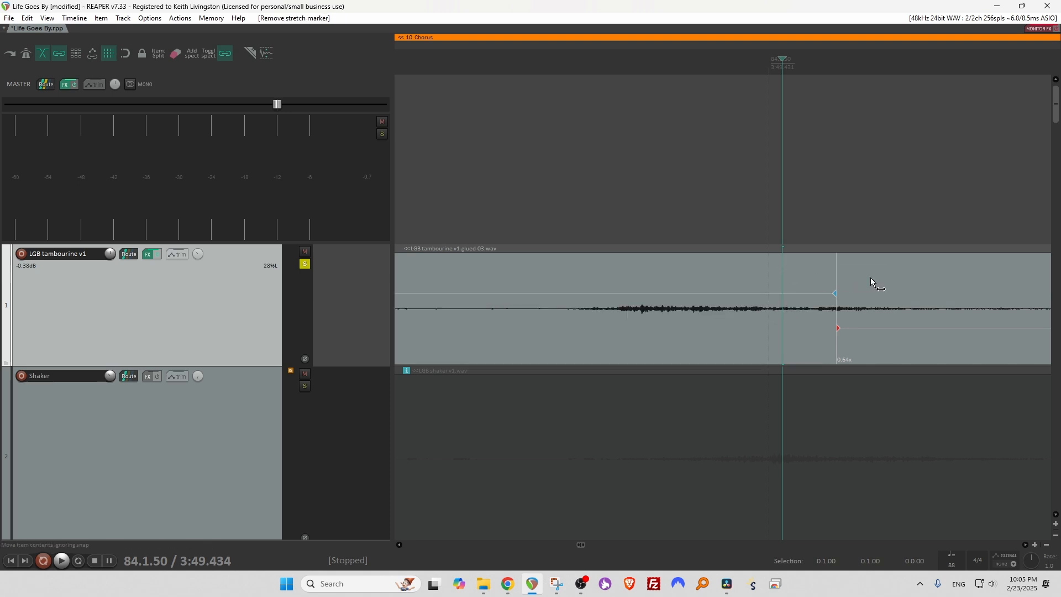
scroll(857, 266, down, 5)
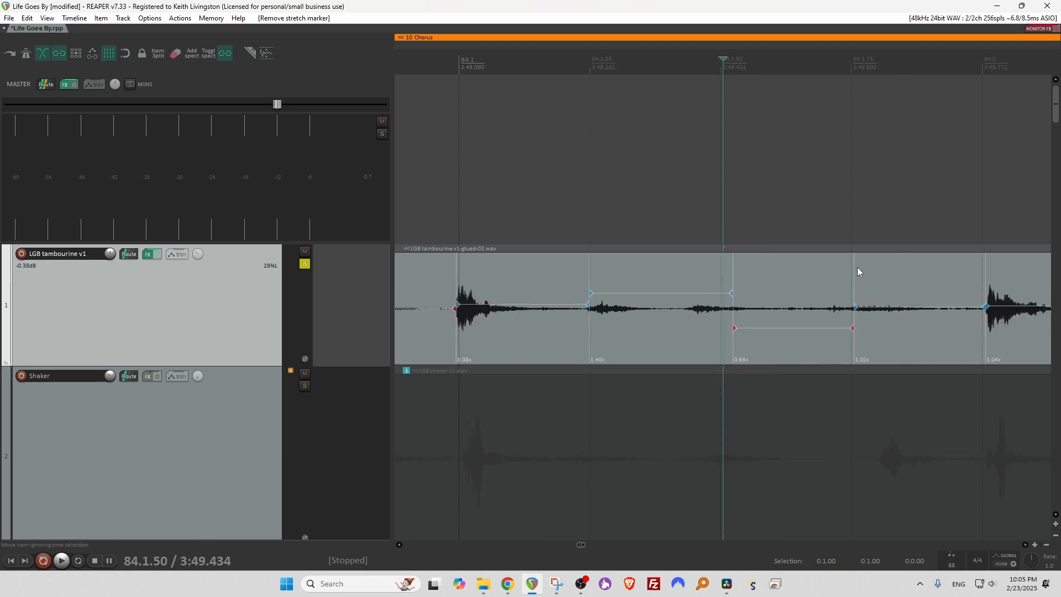
scroll(857, 267, down, 3)
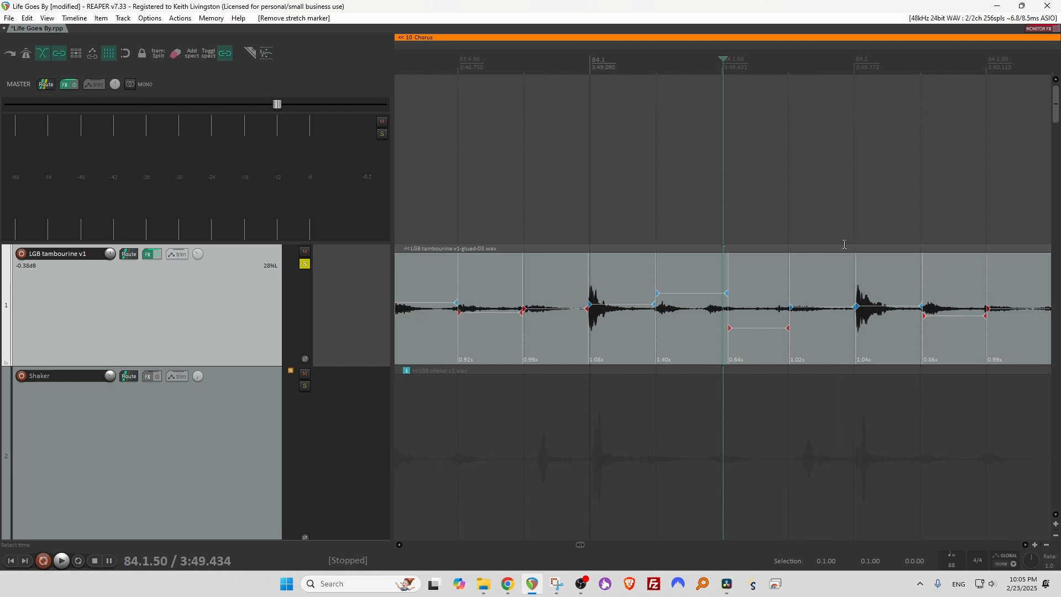
scroll(844, 245, down, 3)
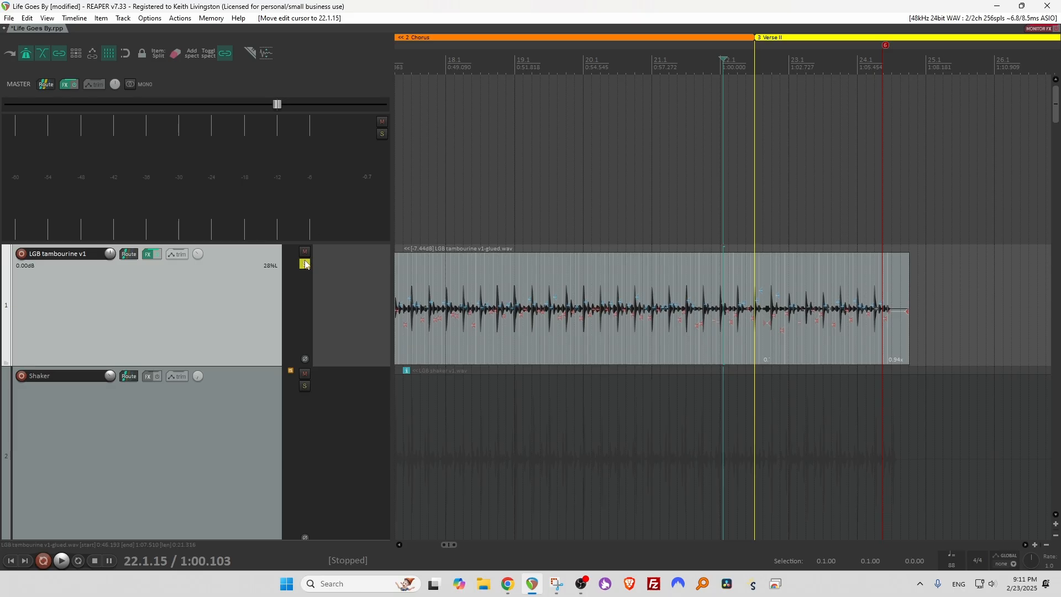
Step: Unsolo the LGB tambourine track and go to the harmony vocal tracks further down the project
click(304, 266)
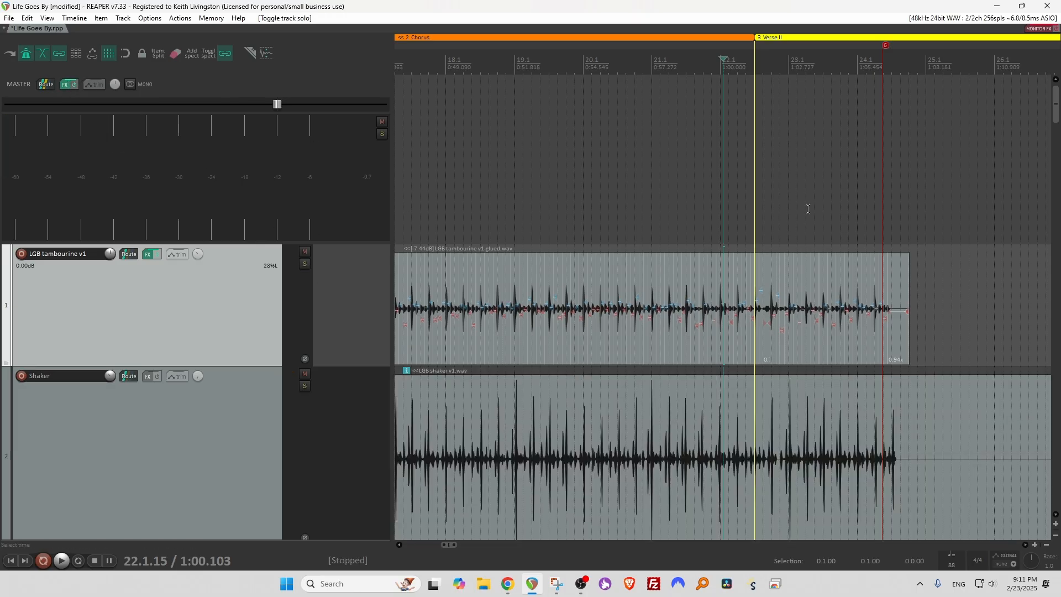
scroll(1057, 107, down, 10)
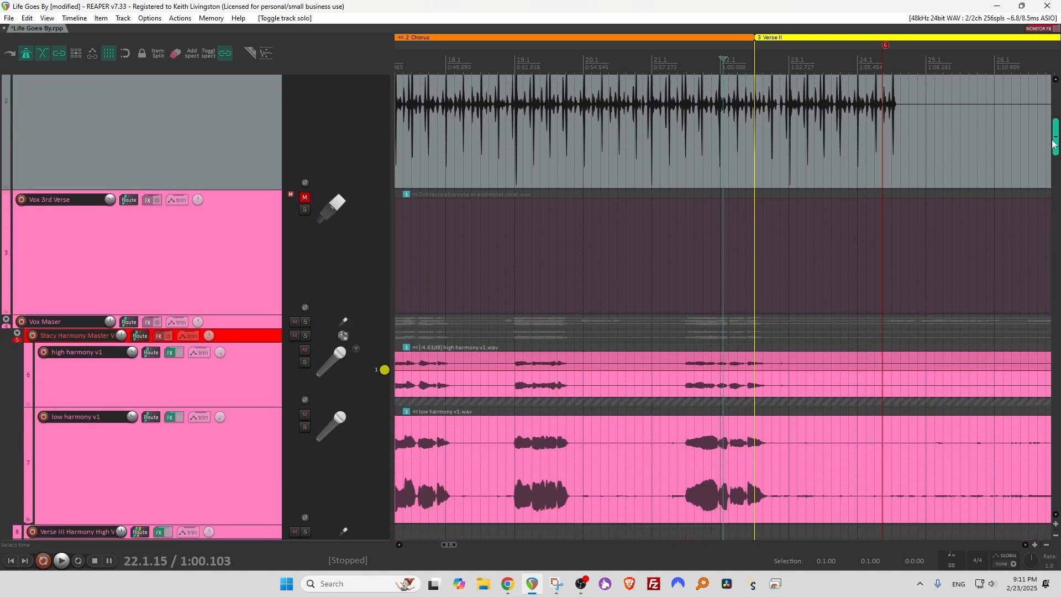